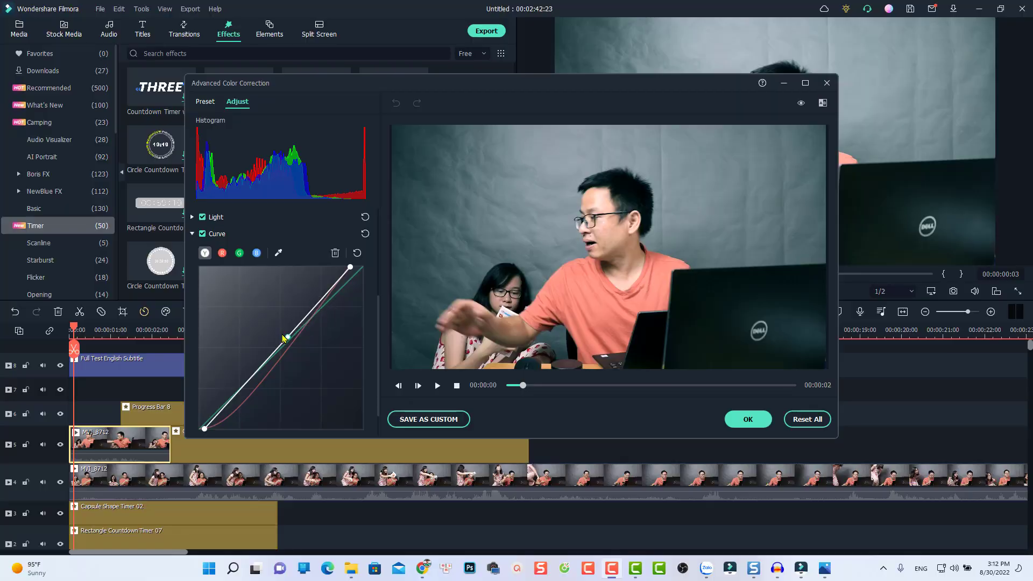
Raise the midpoint of the white curve slightly to brighten the clip's midtones
mouse_move(288, 339)
mouse_down()
mouse_move(269, 315)
mouse_move(277, 337)
mouse_up()
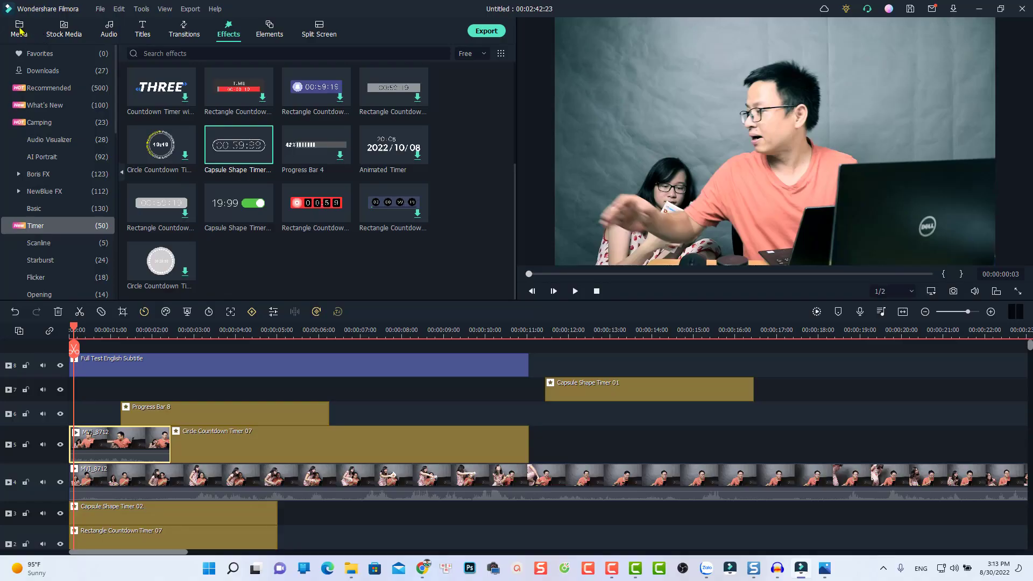
Open the project's media library and choose to import media from Google Drive
click(20, 31)
click(162, 56)
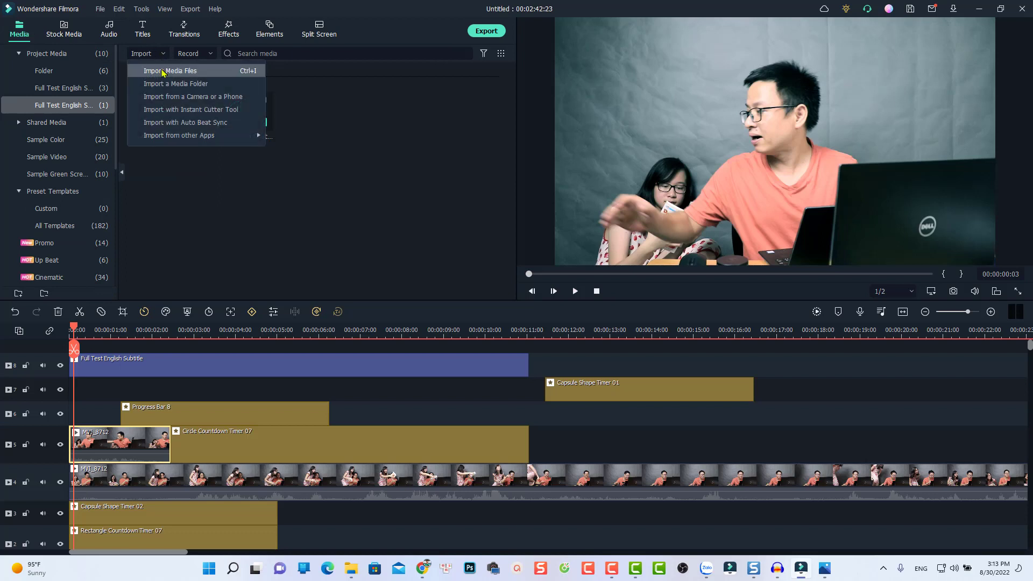
mouse_move(194, 140)
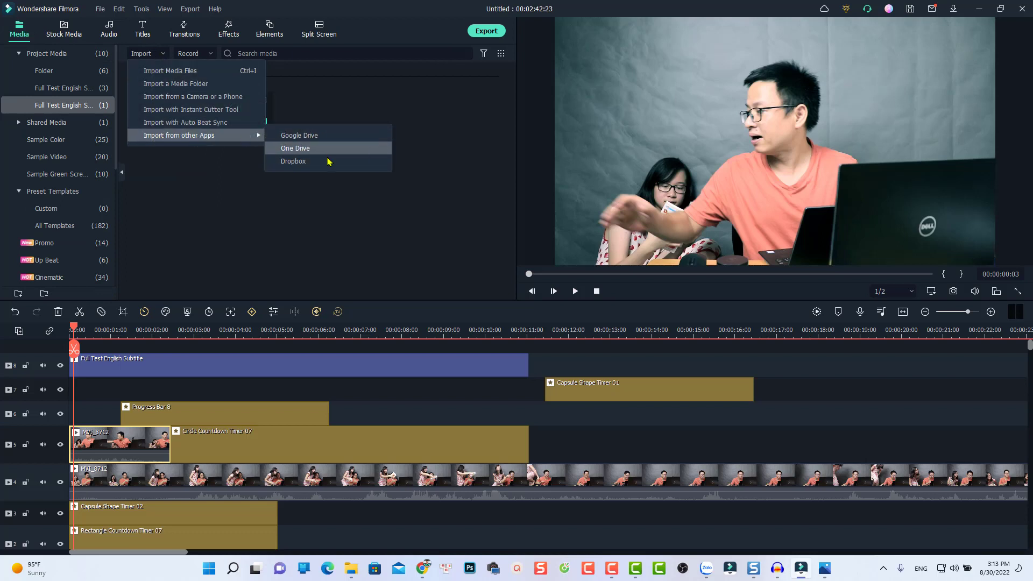
click(302, 135)
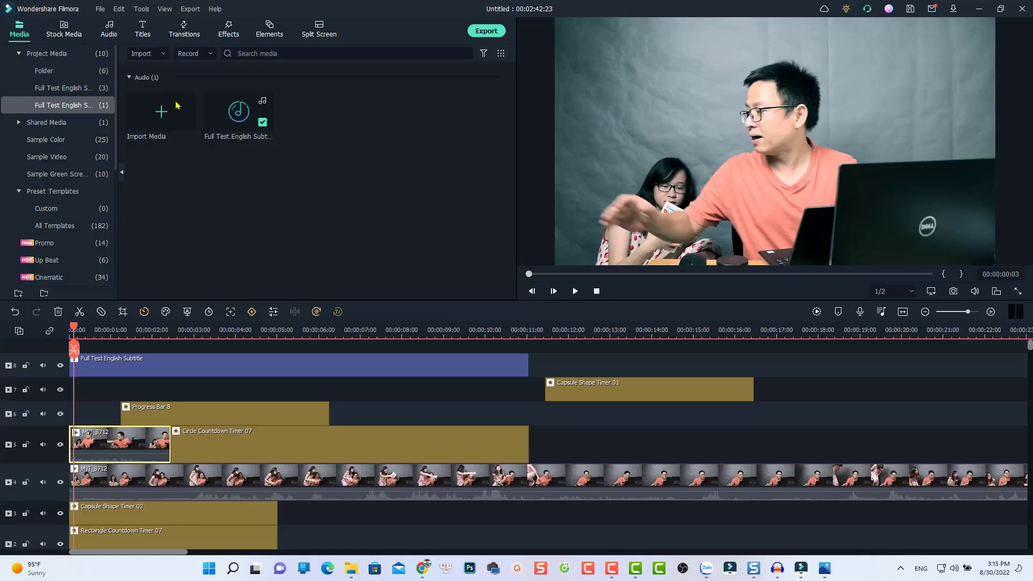
Import the Chinese, English and Vietnamese Full Test subtitle files into the current media folder
double_click(297, 183)
drag(368, 180, 157, 67)
click(422, 272)
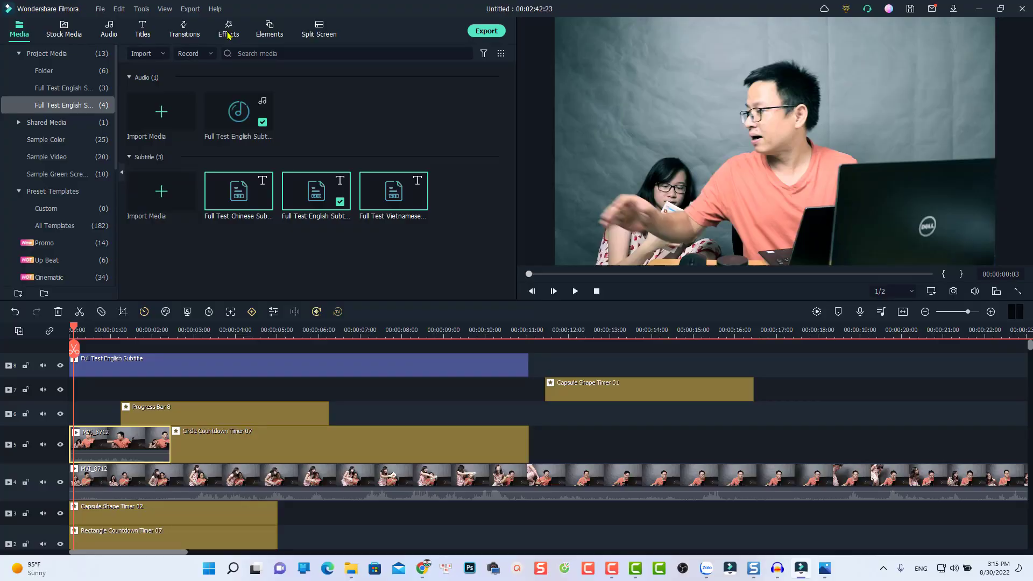
Add the Circle Countdown Timer 10 effect after Capsule Shape Timer 01 on track 7, and the red rectangle countdown timer on track 8
click(228, 35)
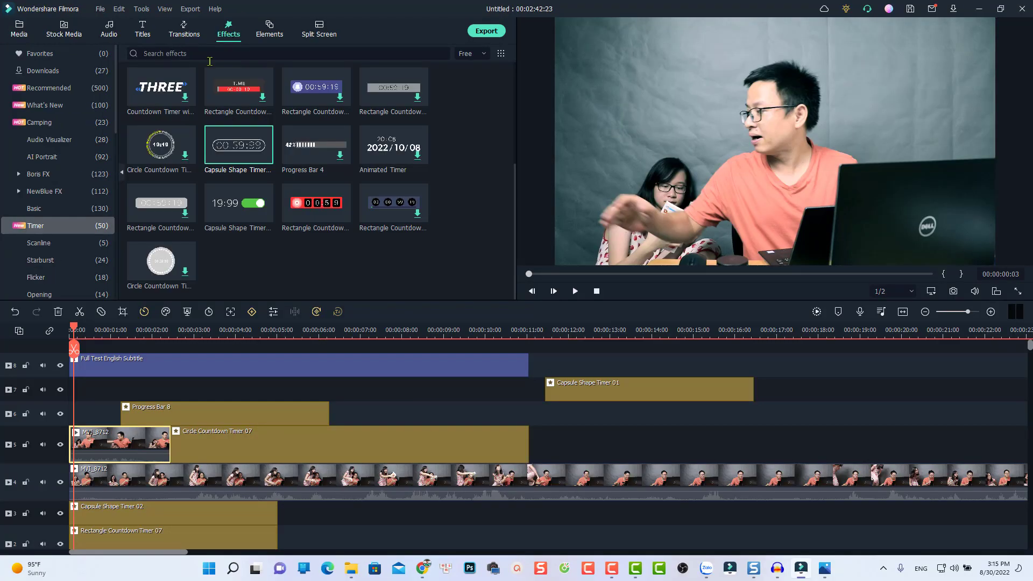
drag(319, 251, 767, 392)
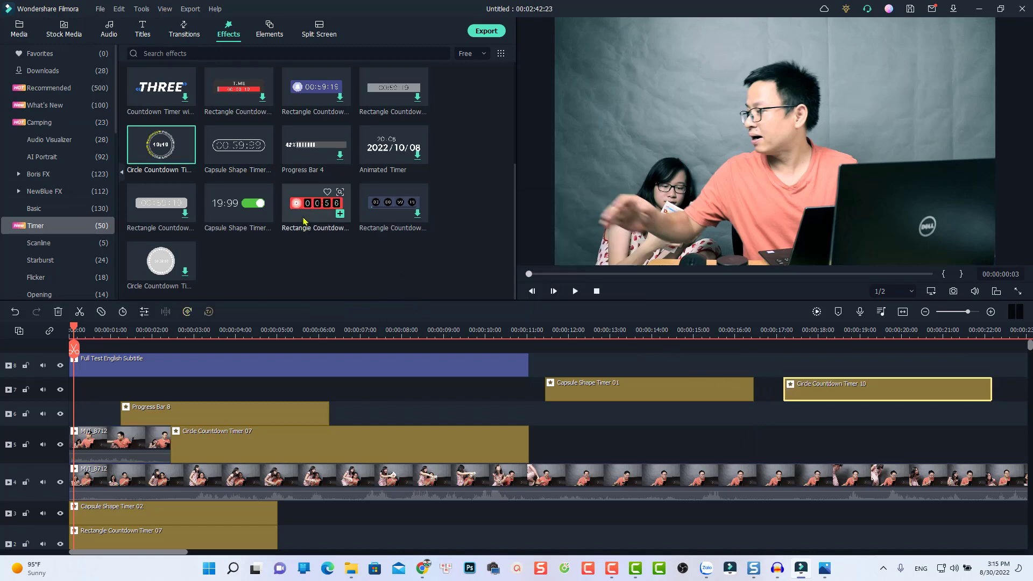
drag(316, 207, 652, 366)
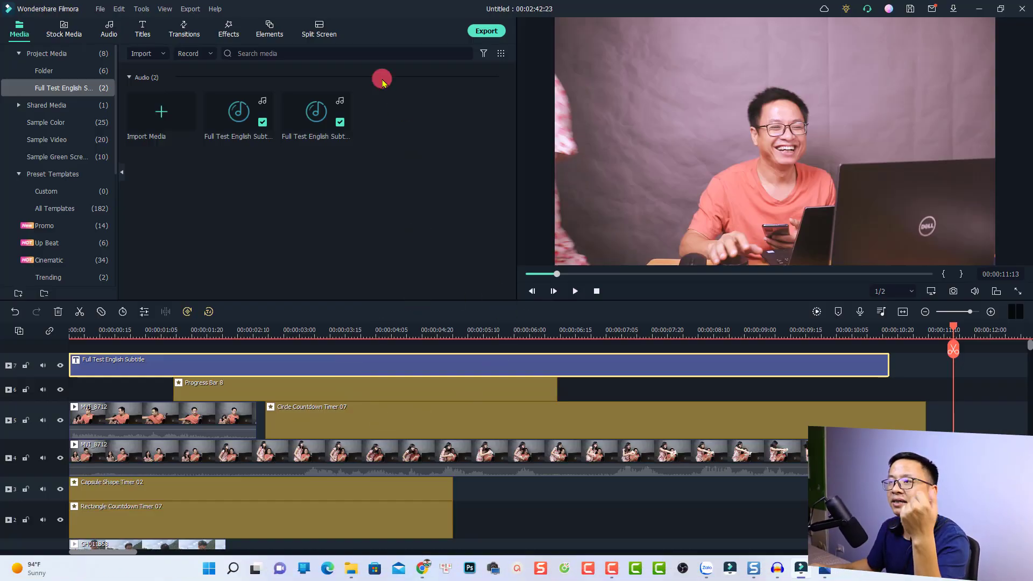
Check the installed version in the program's About information and close it
click(217, 10)
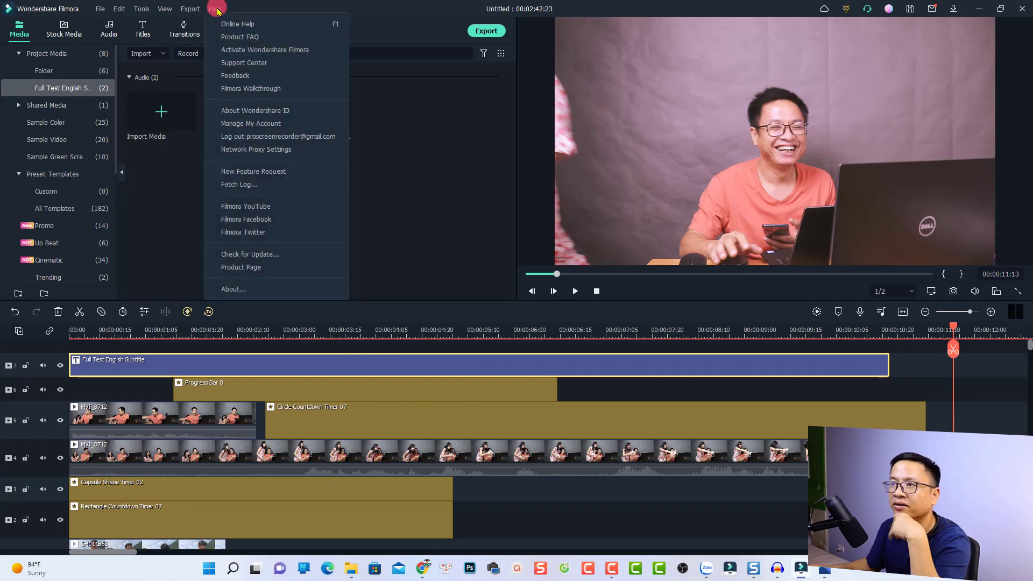
click(242, 291)
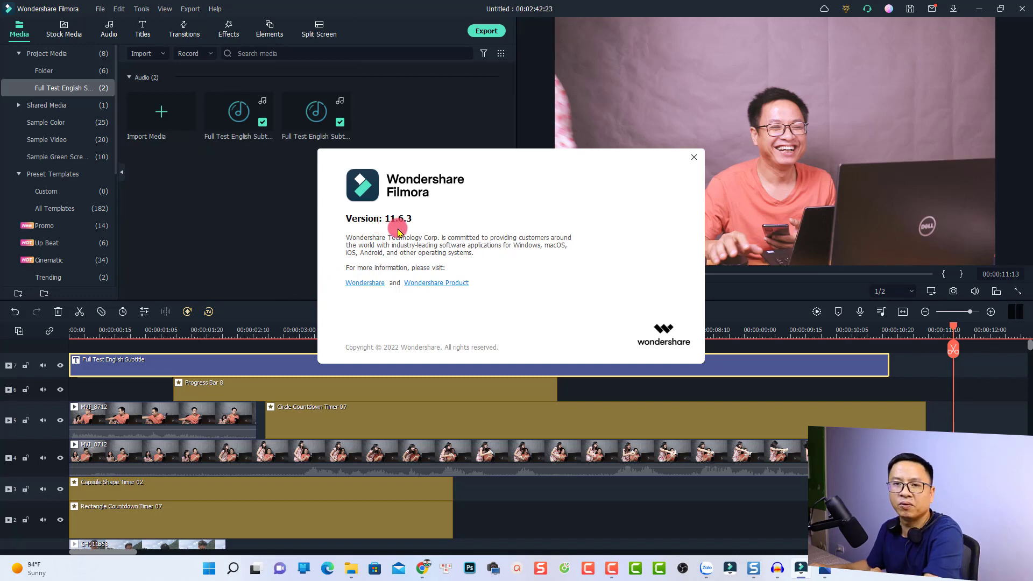
click(693, 161)
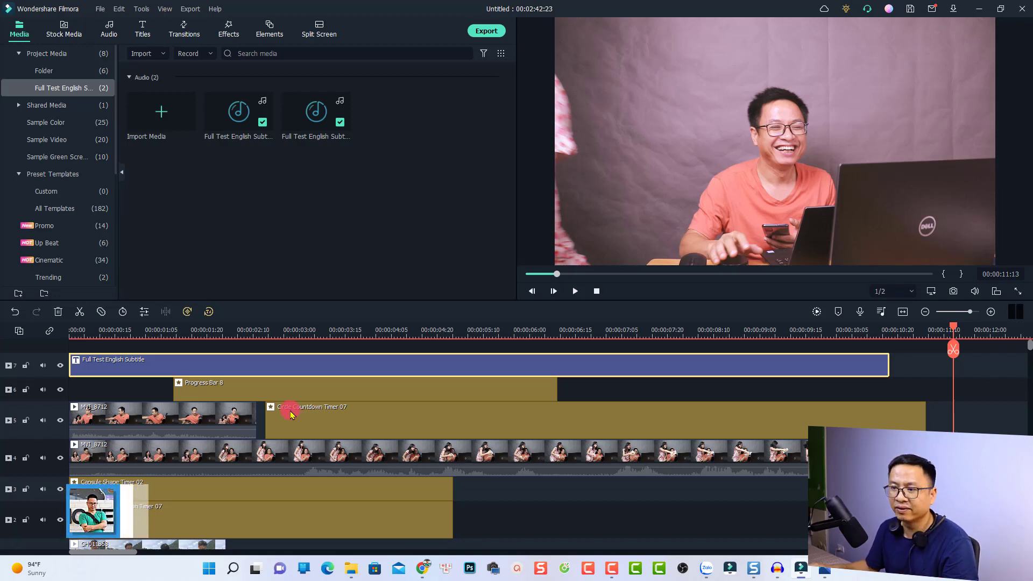
Select the short video clip on track 5 and preview it from 00:00:00:15 to 00:00:01:07
click(116, 334)
click(122, 414)
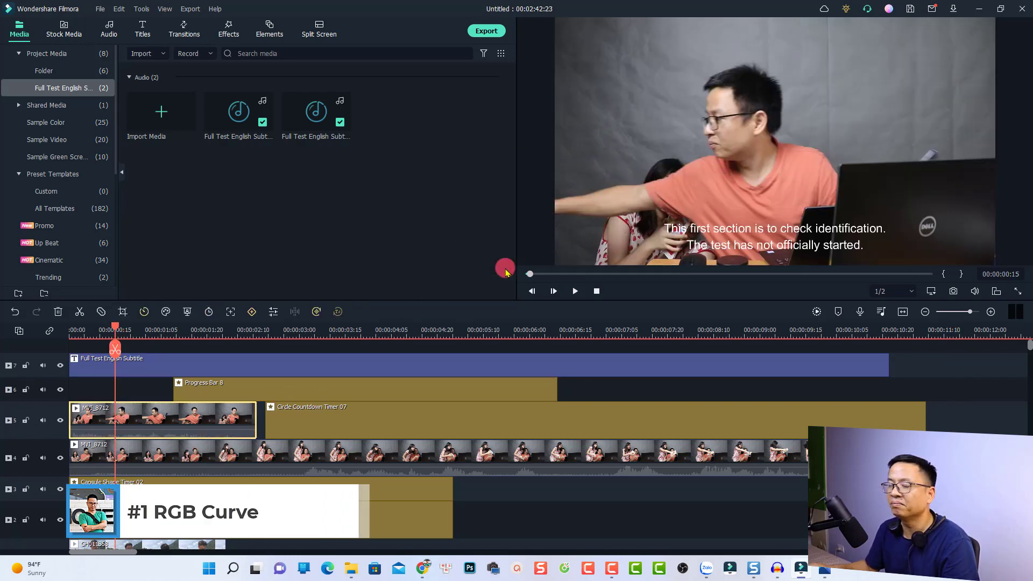
key(space)
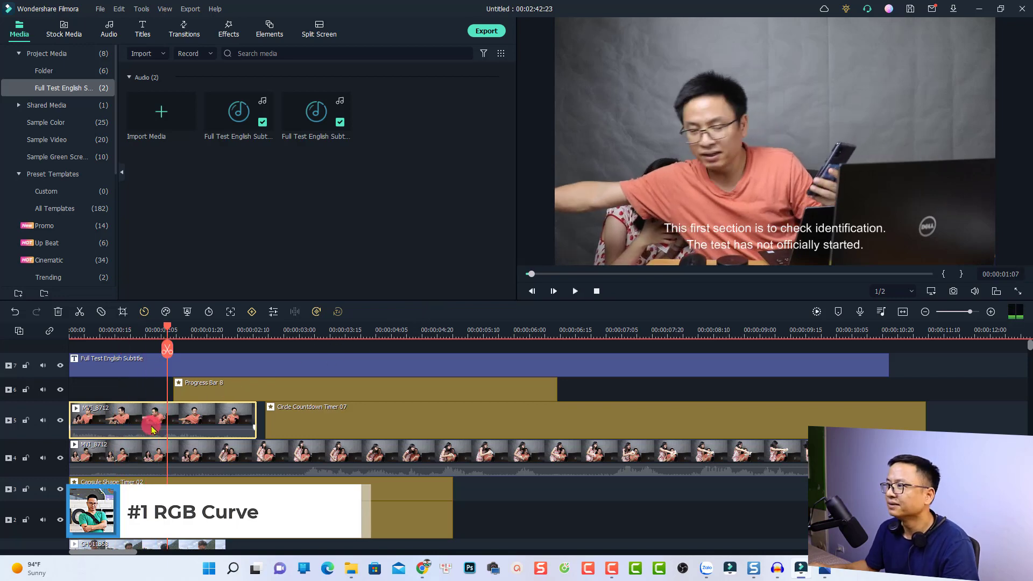
click(453, 276)
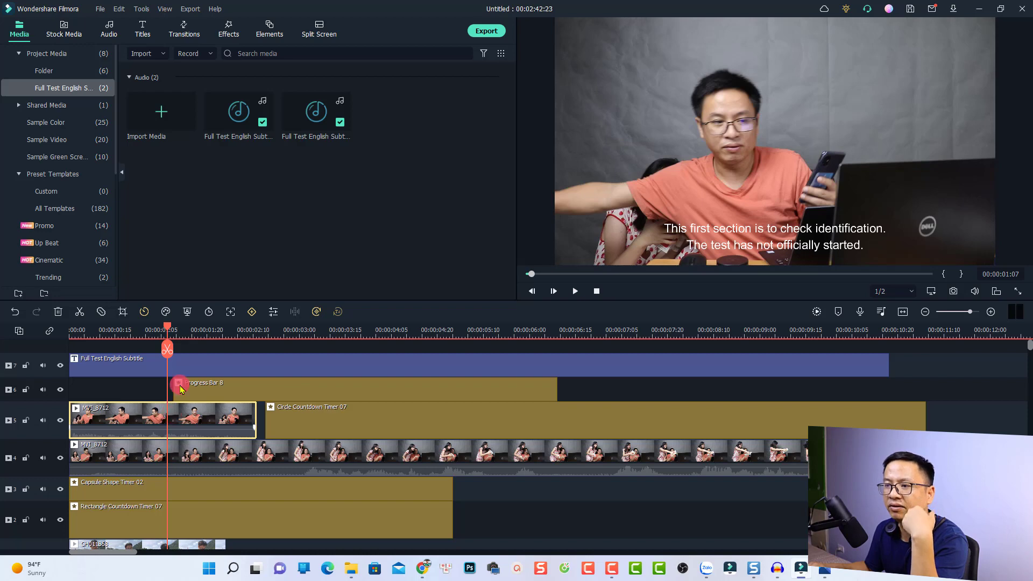
Open Color Correction for the selected clip and bring up its manual Curve adjustment
click(166, 312)
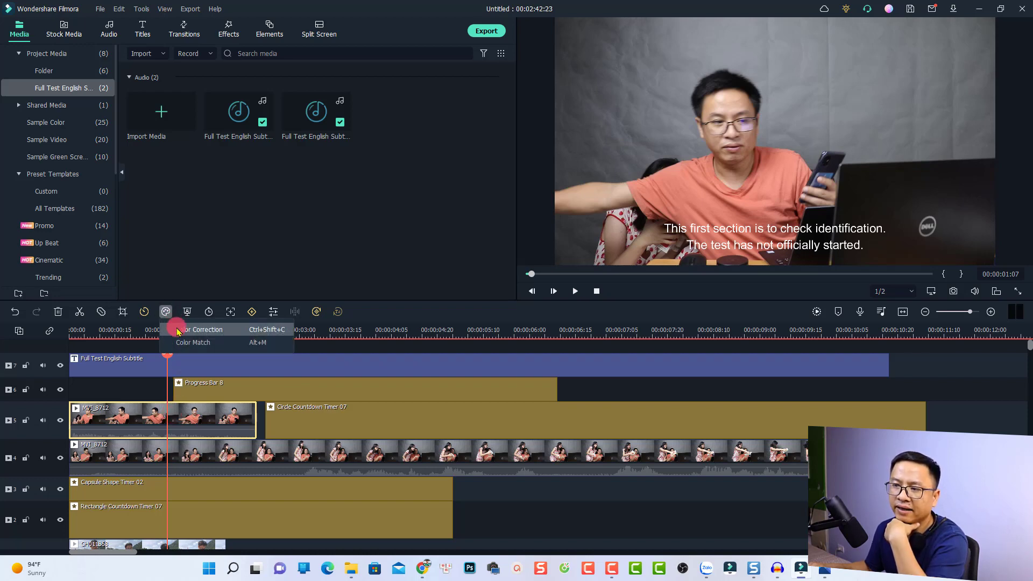
click(178, 330)
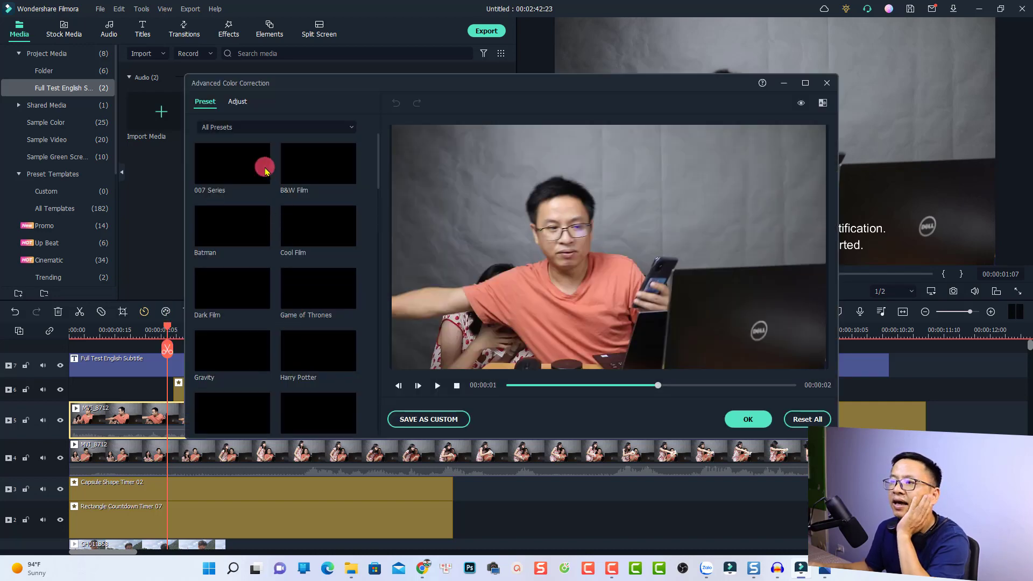
click(237, 103)
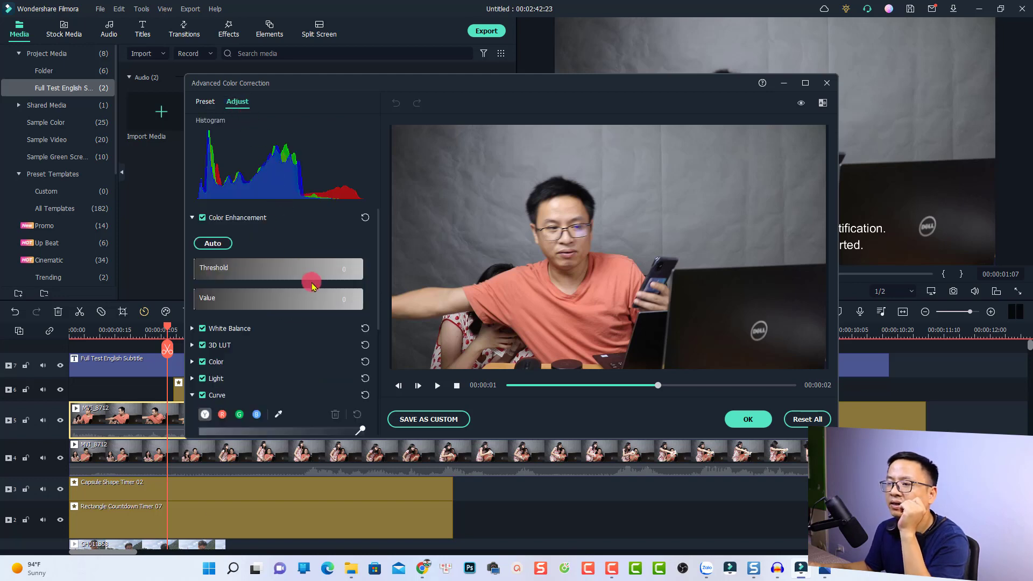
scroll(338, 282, down, 1)
scroll(337, 283, down, 2)
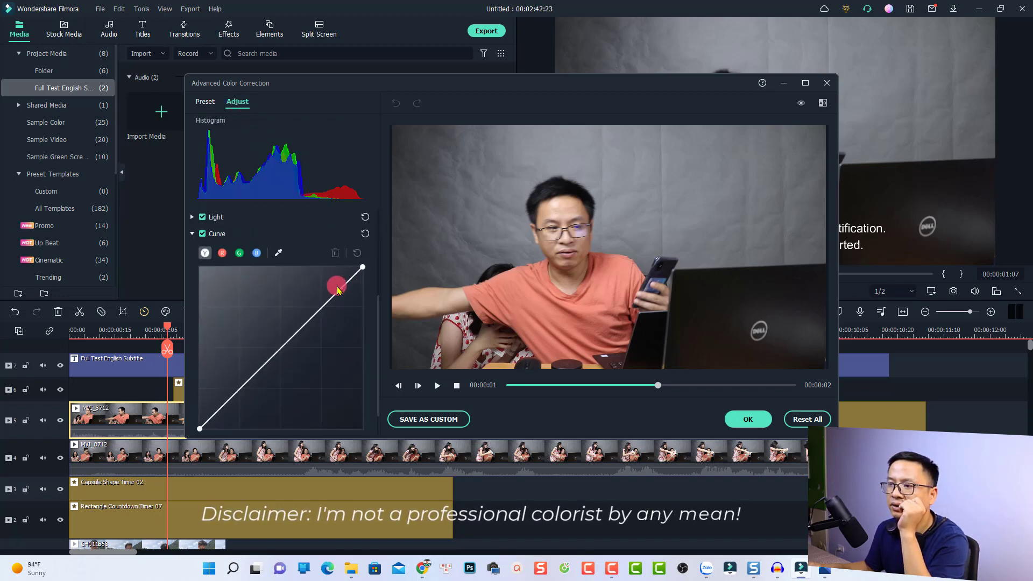
On the white curve, move the highlight and shadow endpoints slightly inward and raise the midpoint to brighten the midtones
click(206, 255)
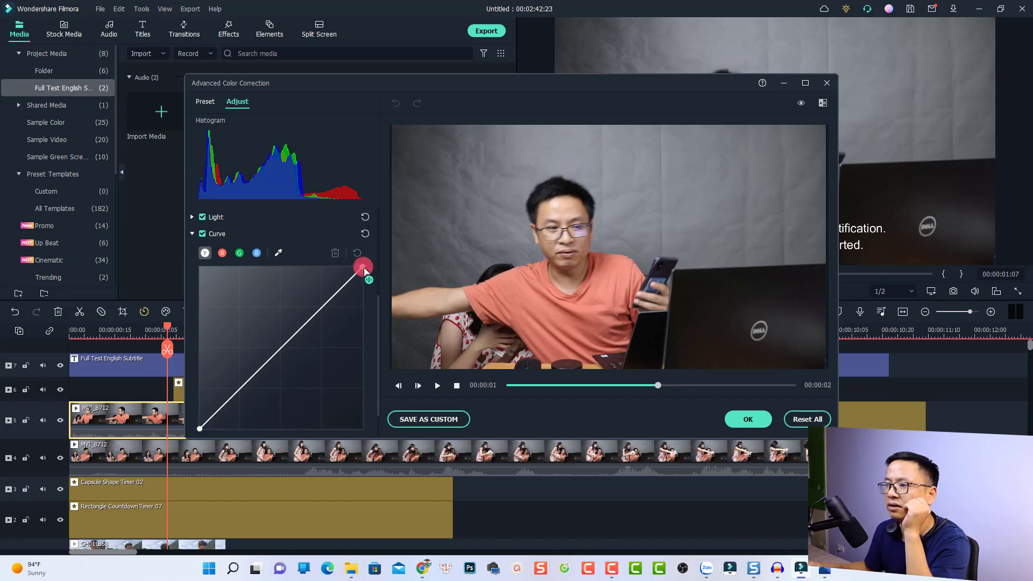
drag(364, 269, 350, 269)
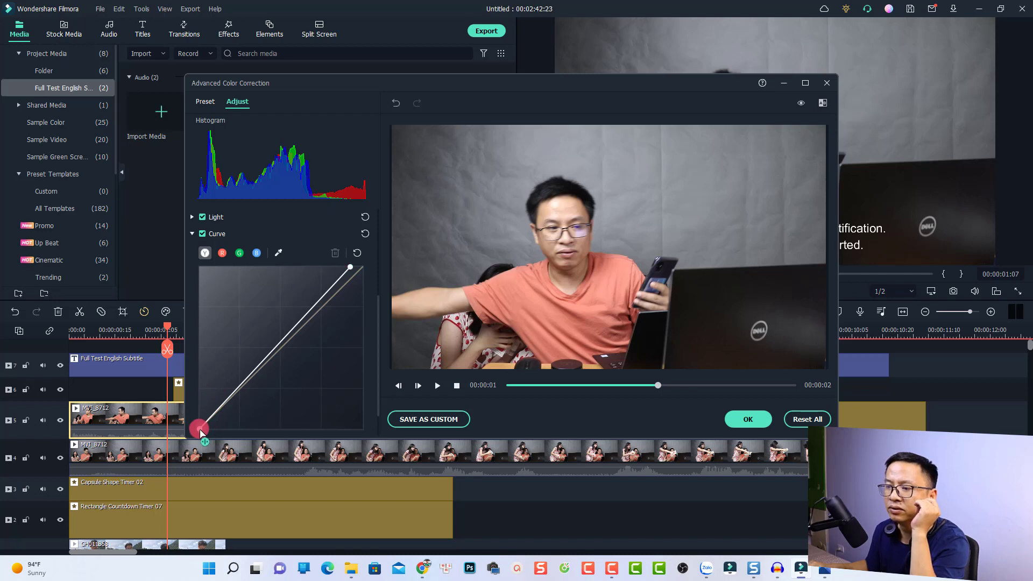
drag(200, 432, 205, 429)
click(232, 407)
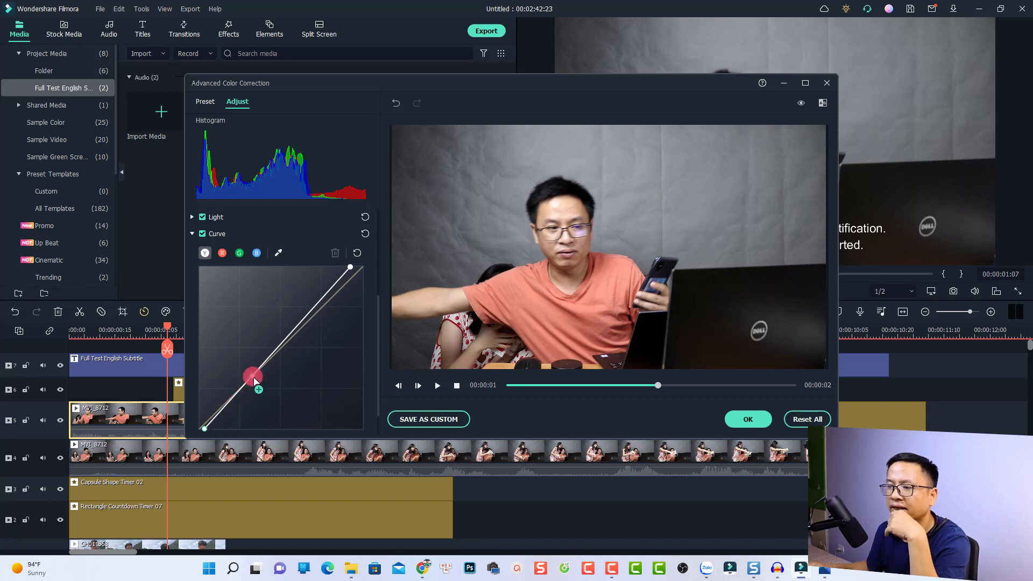
click(292, 335)
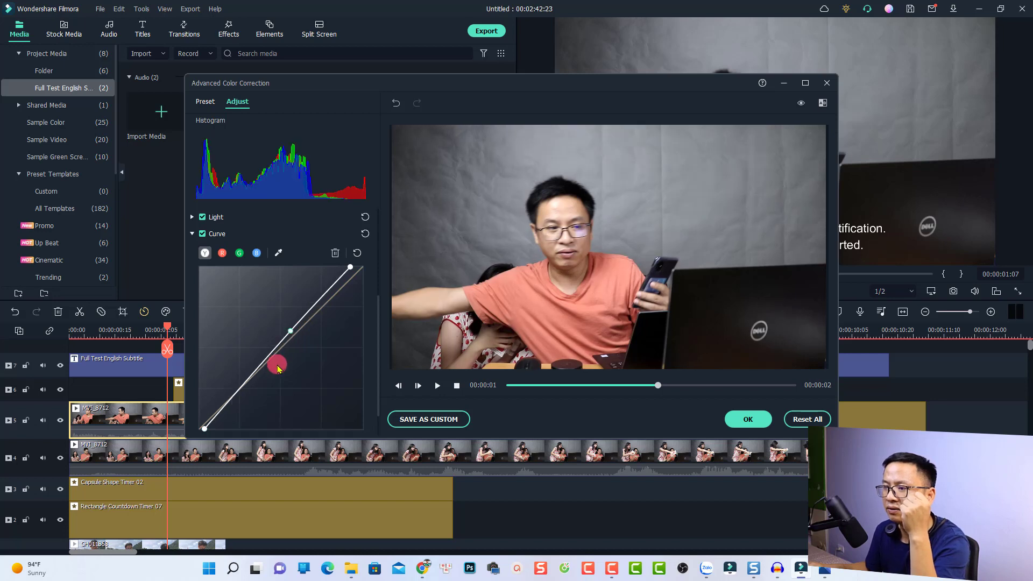
drag(291, 335, 286, 330)
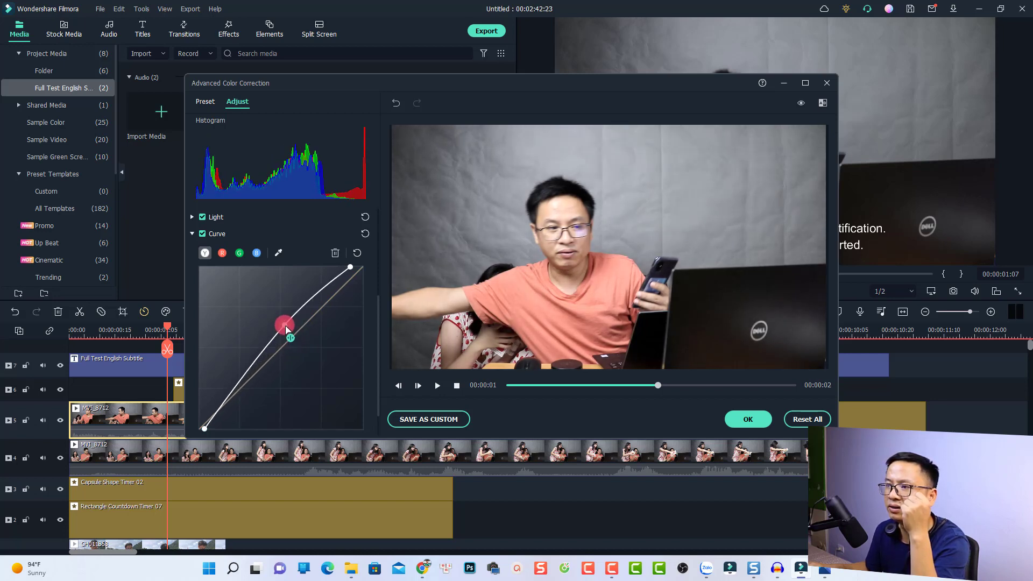
click(300, 397)
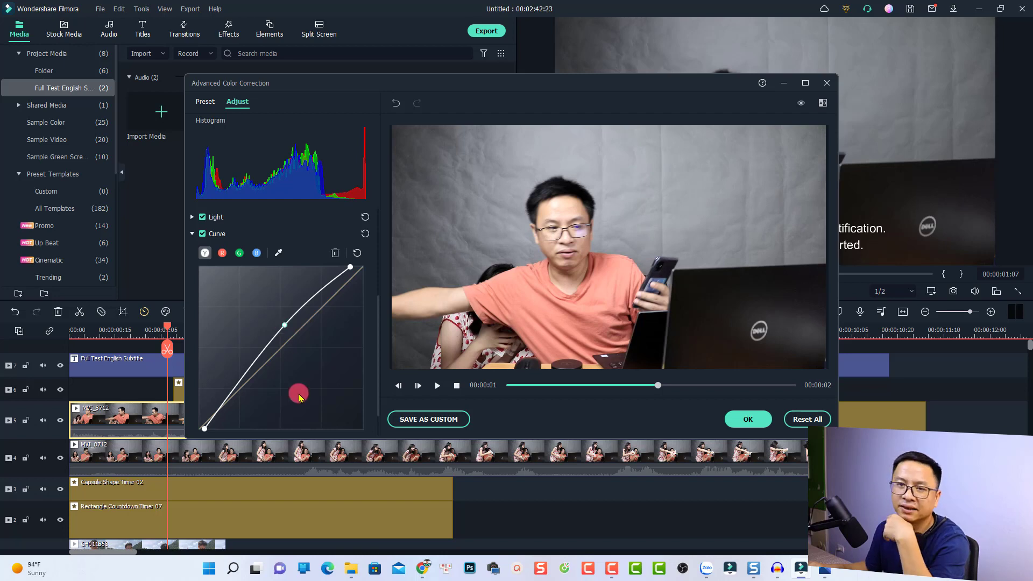
On the red curve, move the highlight endpoint slightly inward, pull the shadows down for a teal tint, and apply the color correction
click(222, 254)
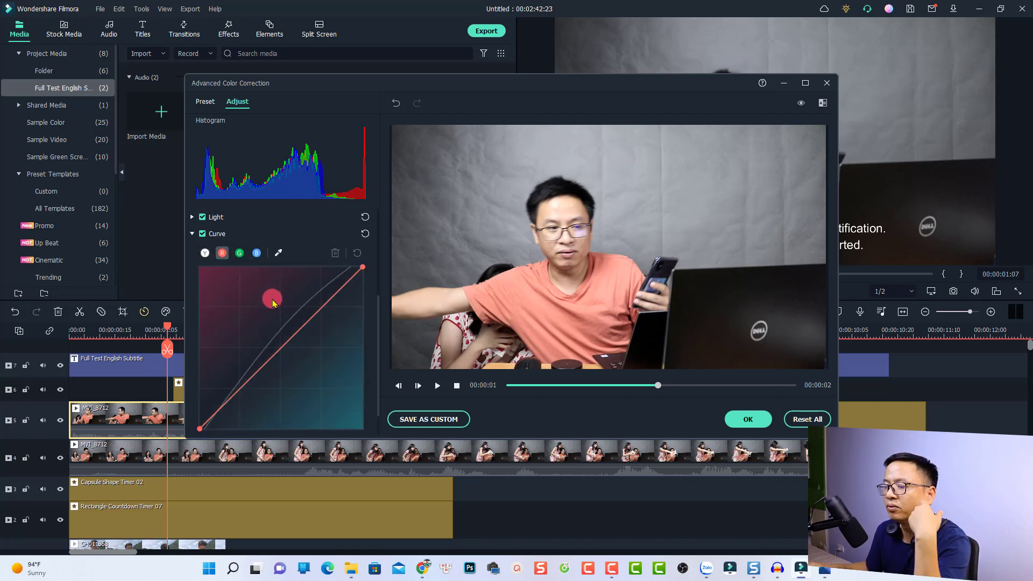
click(278, 255)
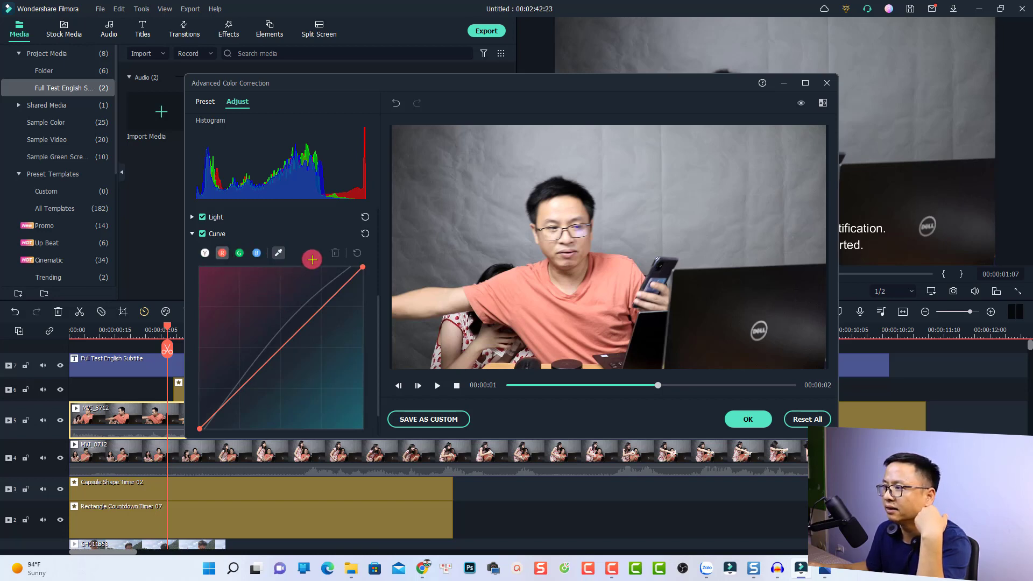
click(534, 286)
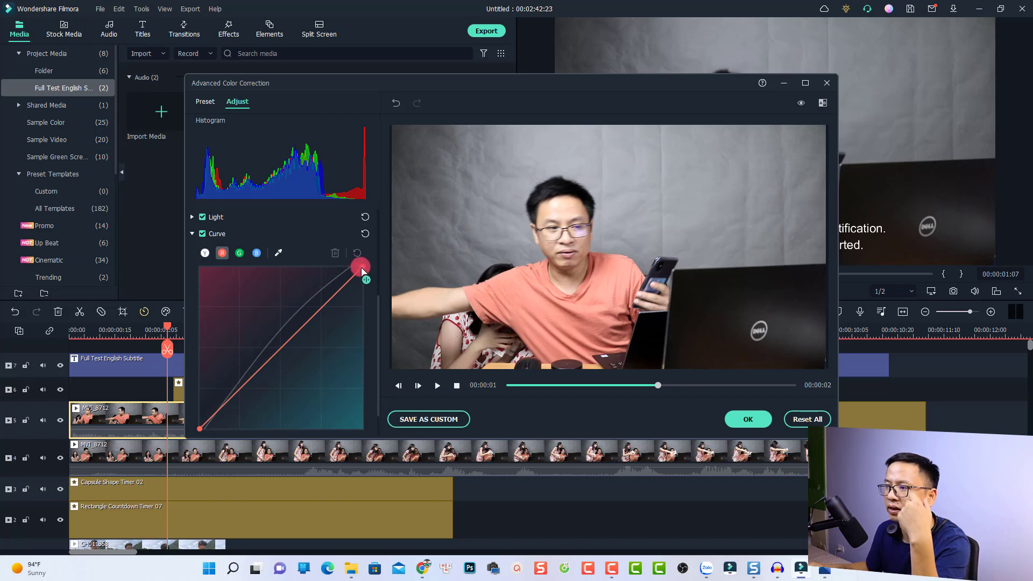
drag(361, 270, 359, 270)
drag(356, 270, 351, 269)
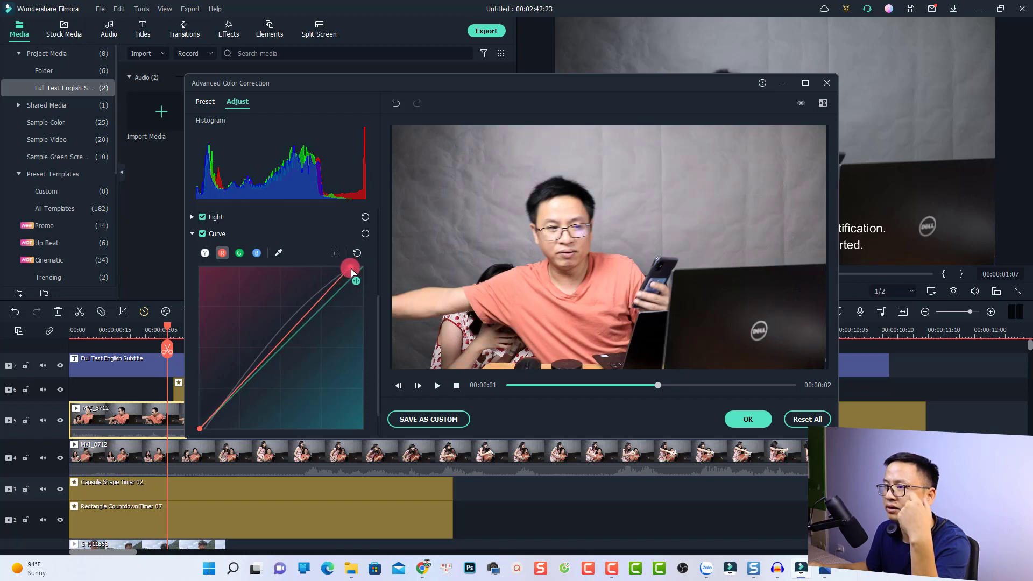
drag(231, 382, 246, 399)
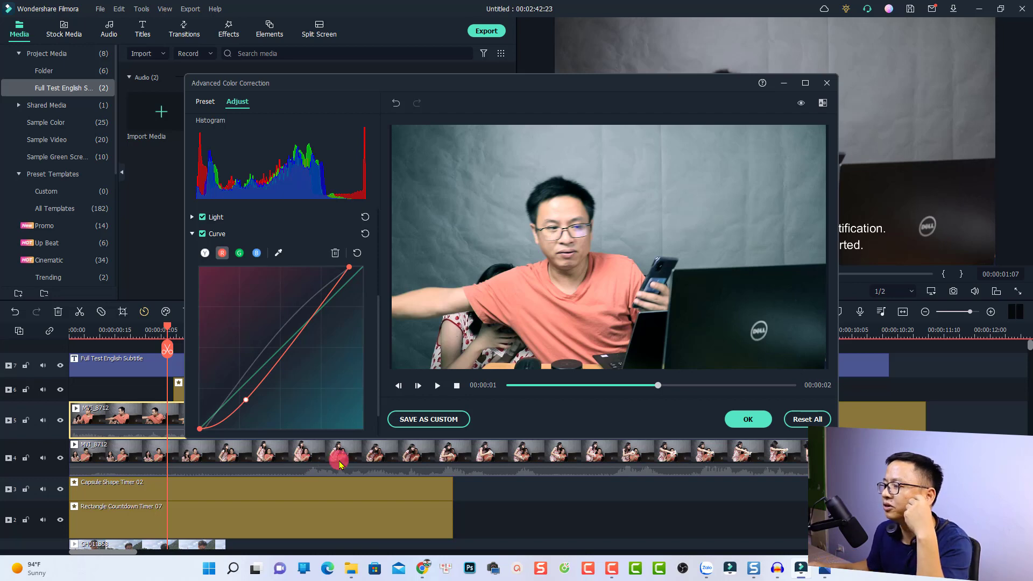
click(747, 419)
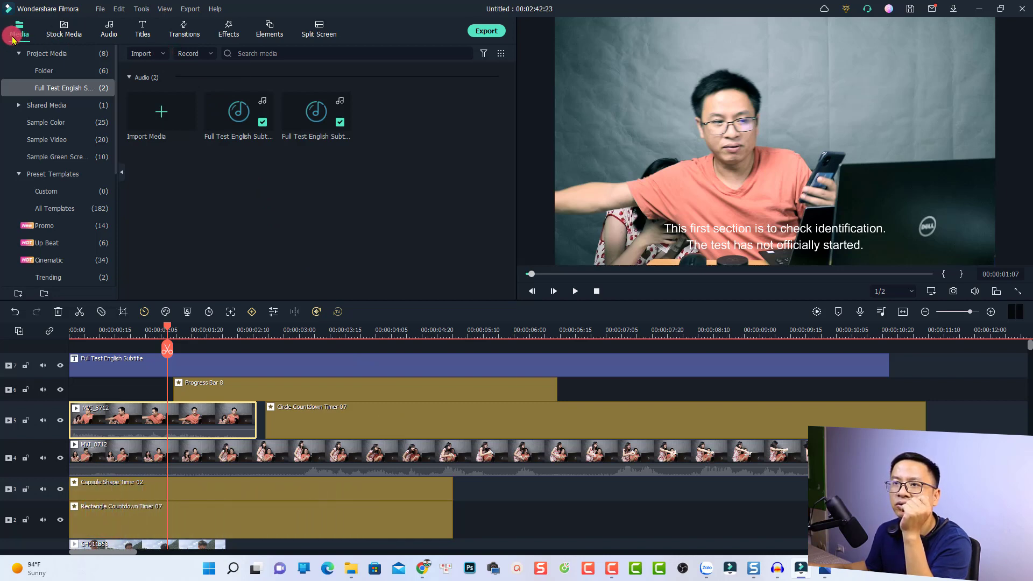
View the Google Drive authorization for importing media and close it without signing in
click(159, 56)
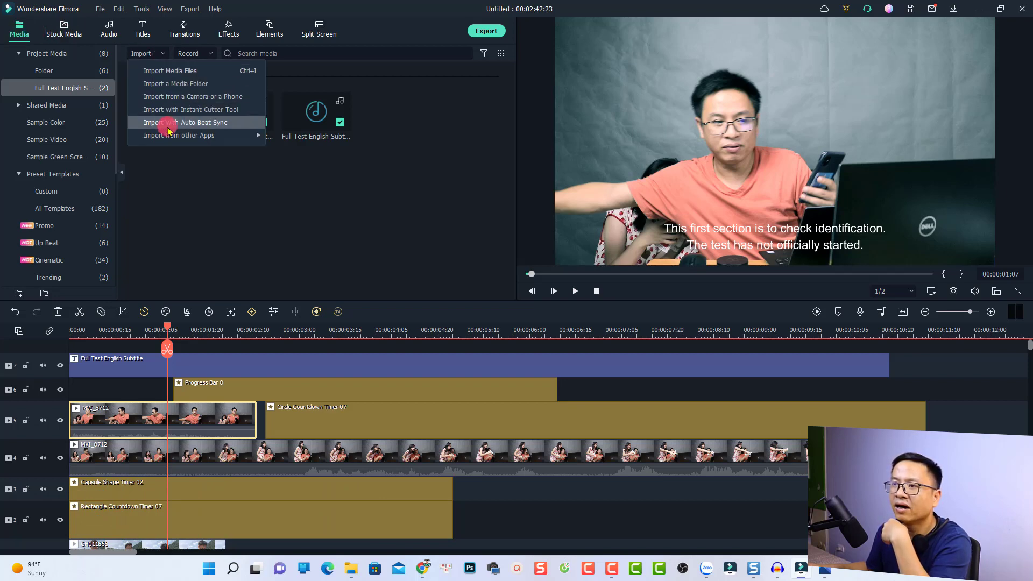
mouse_move(163, 136)
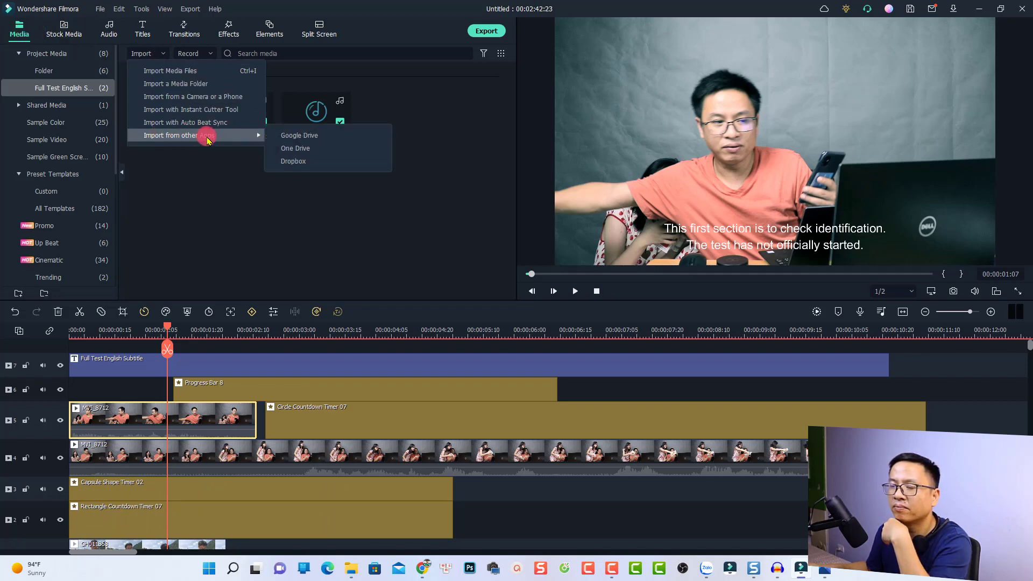
click(295, 135)
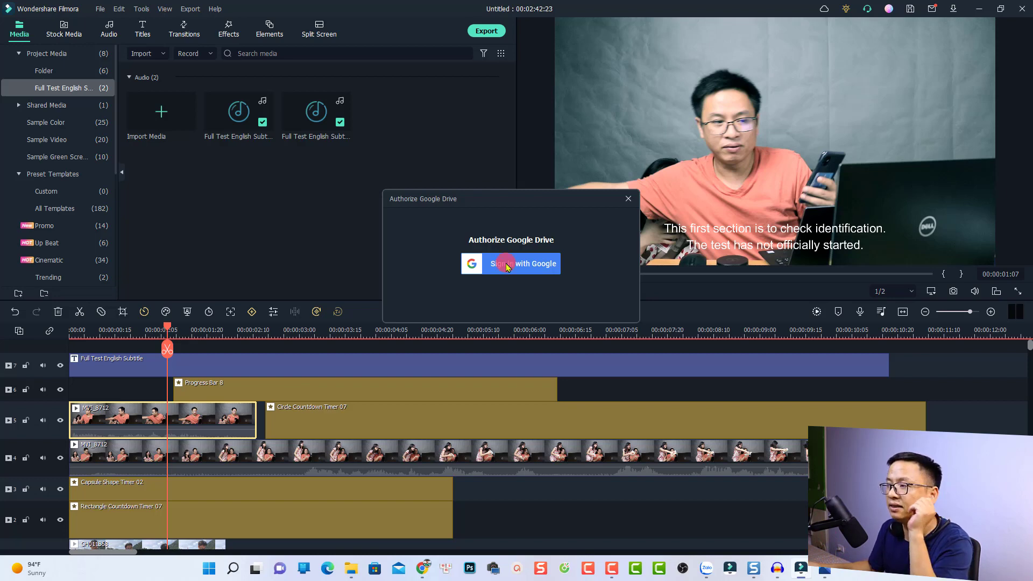
click(629, 199)
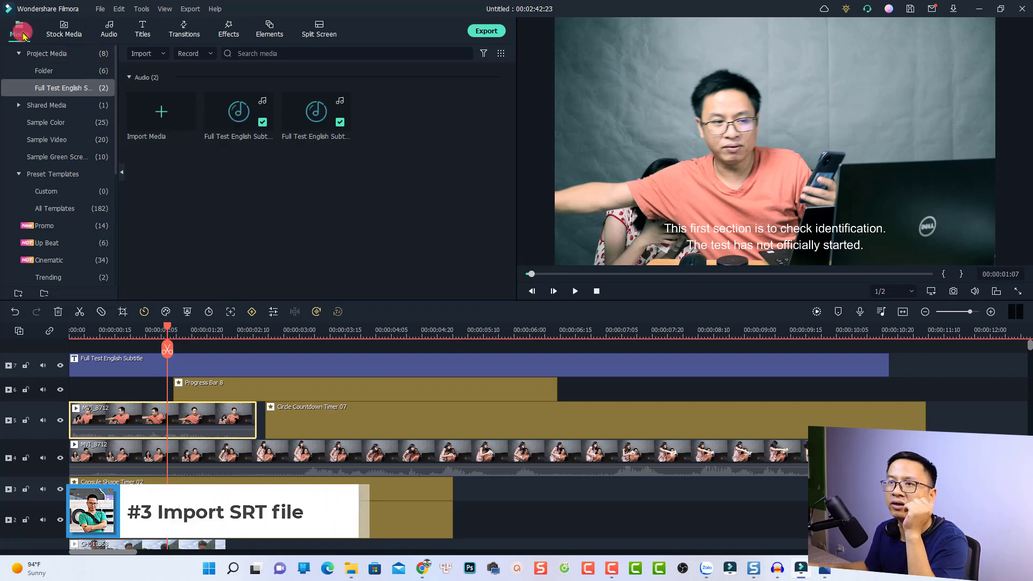
Import "Full Test English Subtitle.srt" and place it at the start of the timeline on a new track above the existing subtitle clip
double_click(216, 211)
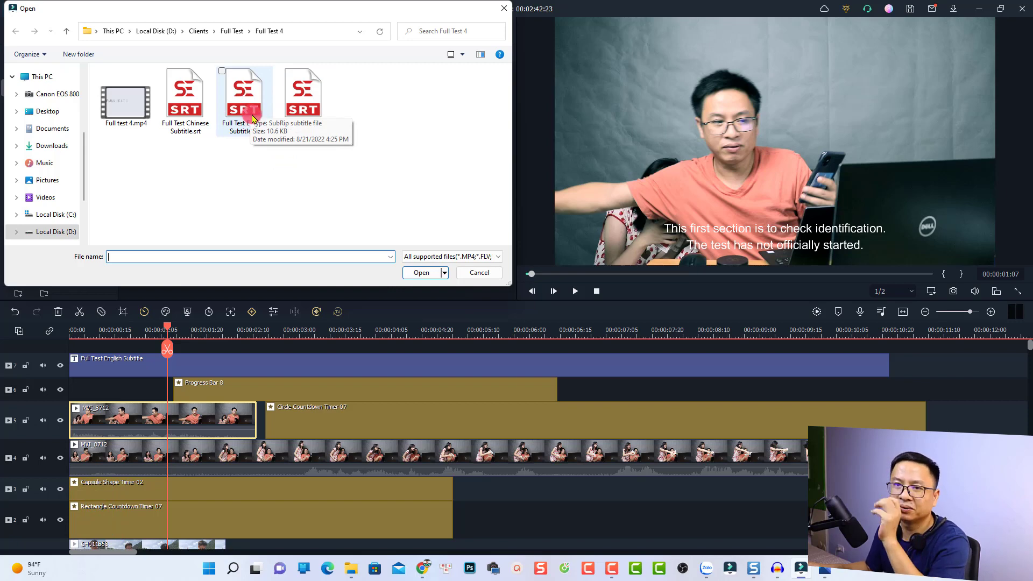
click(252, 118)
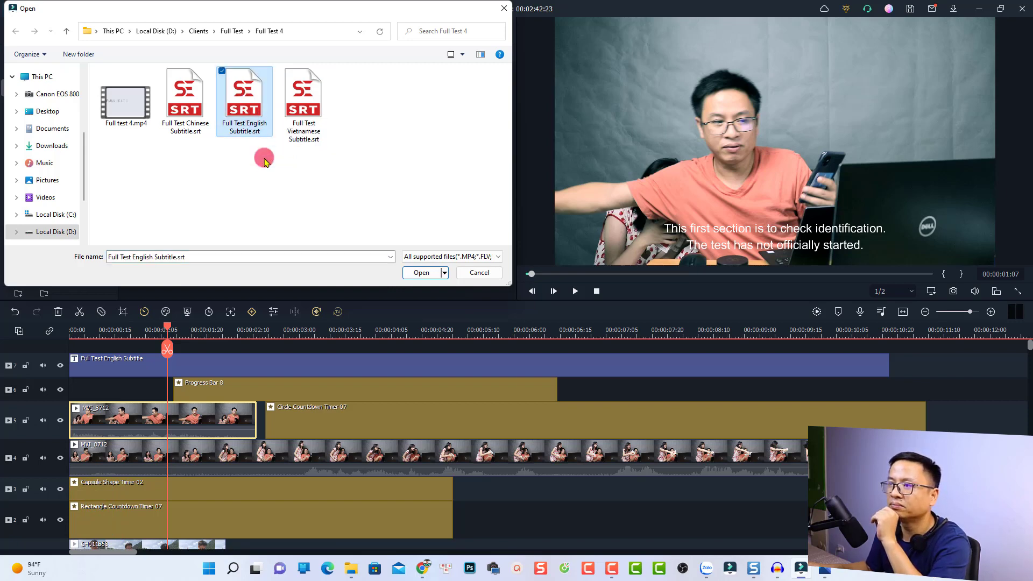
click(417, 273)
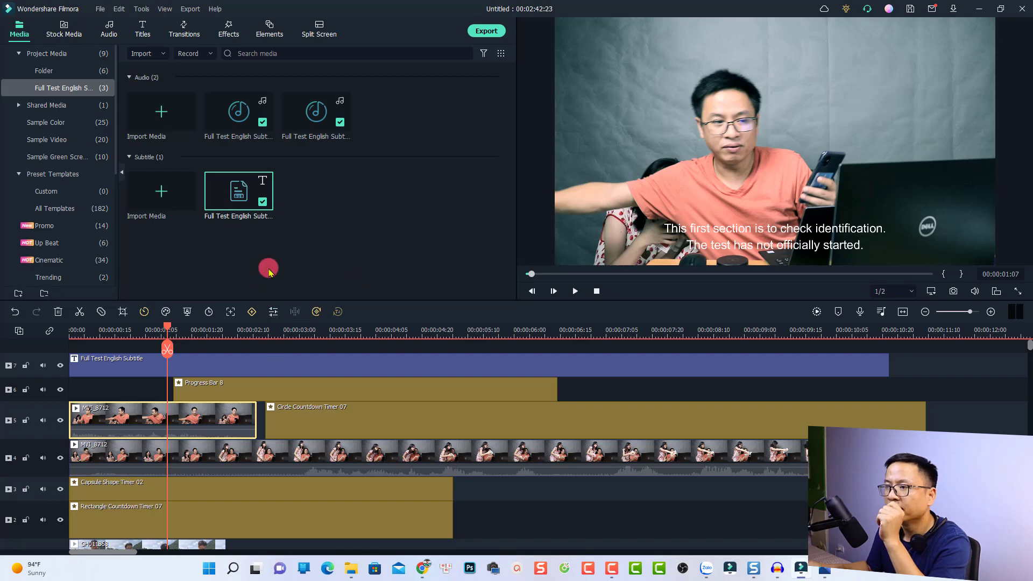
drag(205, 314, 240, 374)
Delete the older subtitle clip on track 7 and the two "Full Test English Subtitle" speech clips on audio track 1
click(240, 389)
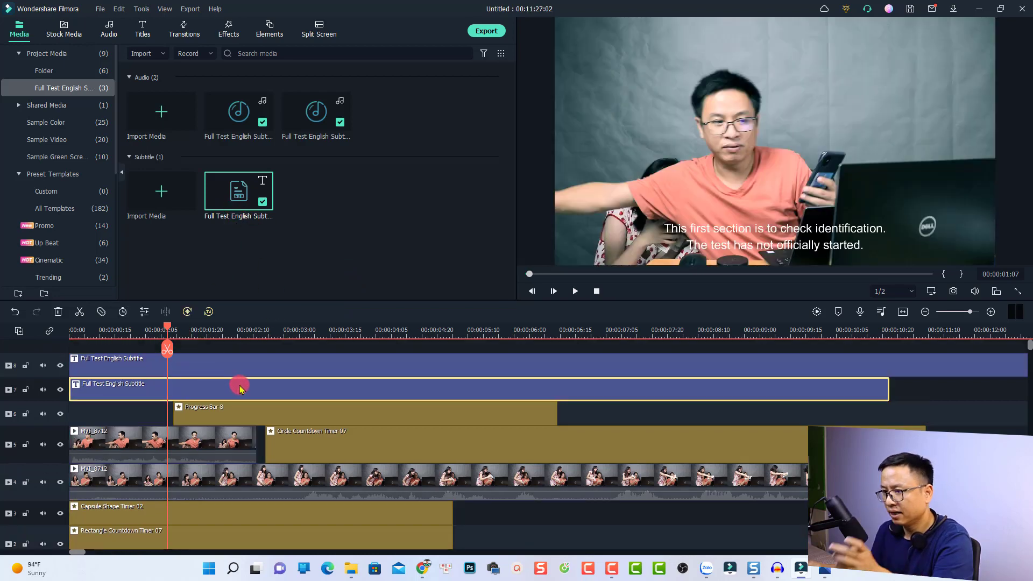
key(Delete)
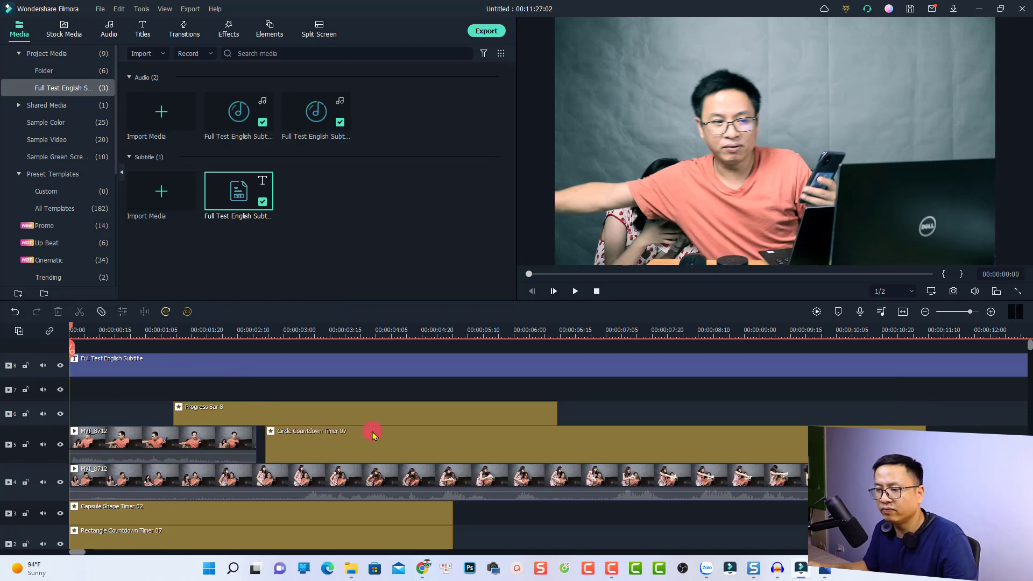
key(shift+z)
click(344, 330)
scroll(345, 347, down, 5)
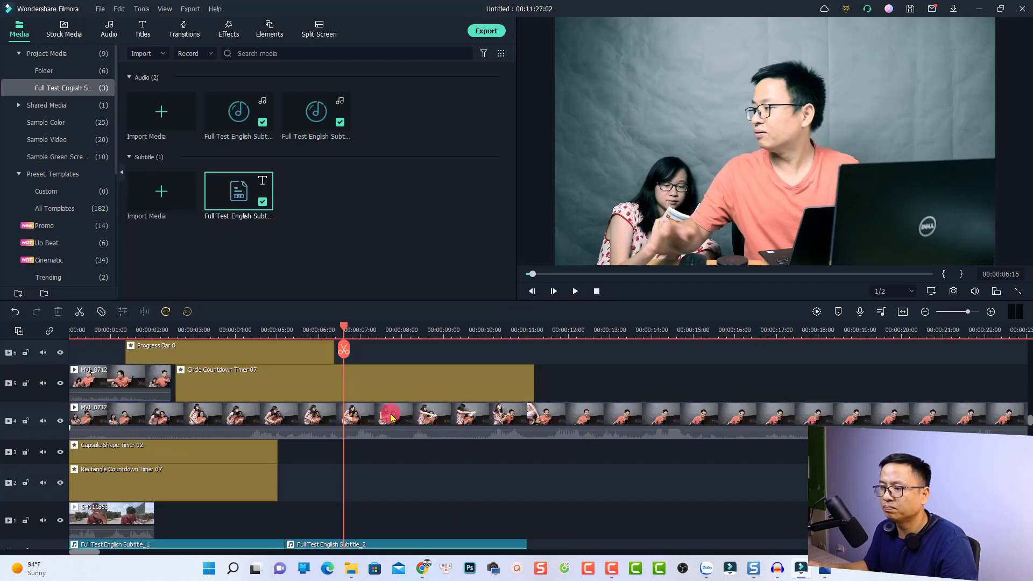
click(452, 487)
drag(287, 532, 212, 531)
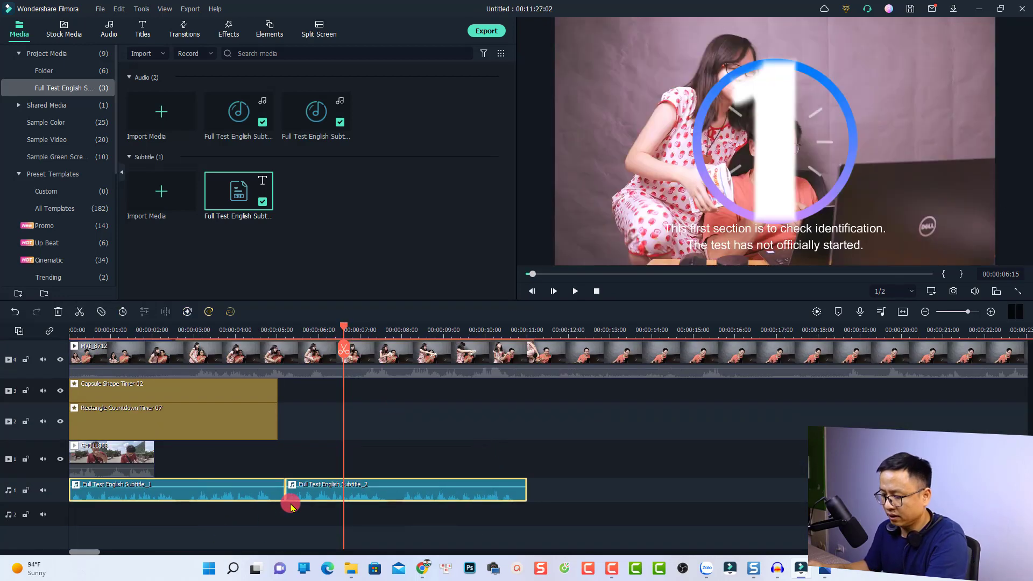
key(Delete)
Play parts of the timeline to preview the imported English subtitle over the video
scroll(344, 409, up, 4)
click(357, 329)
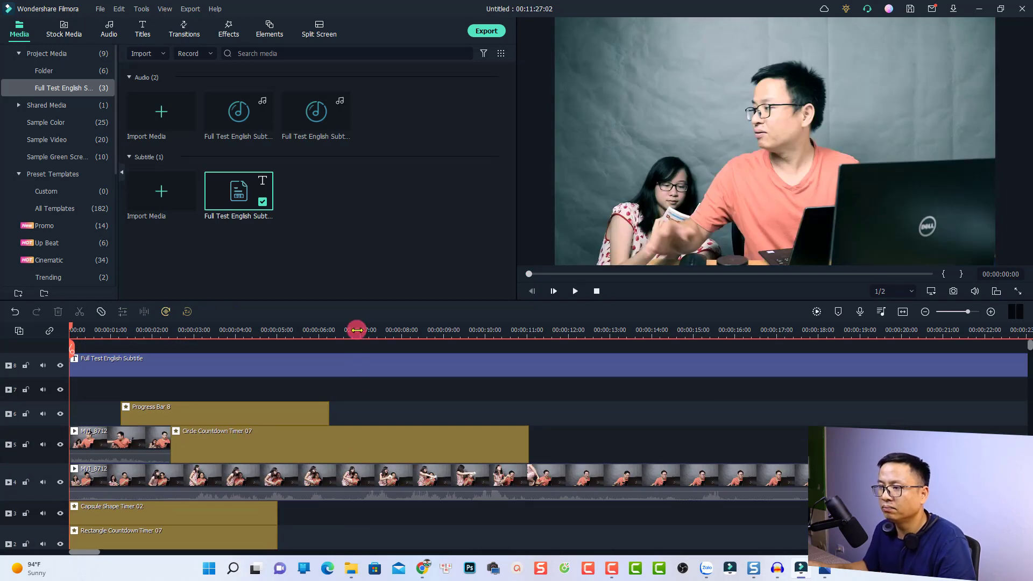
key(space)
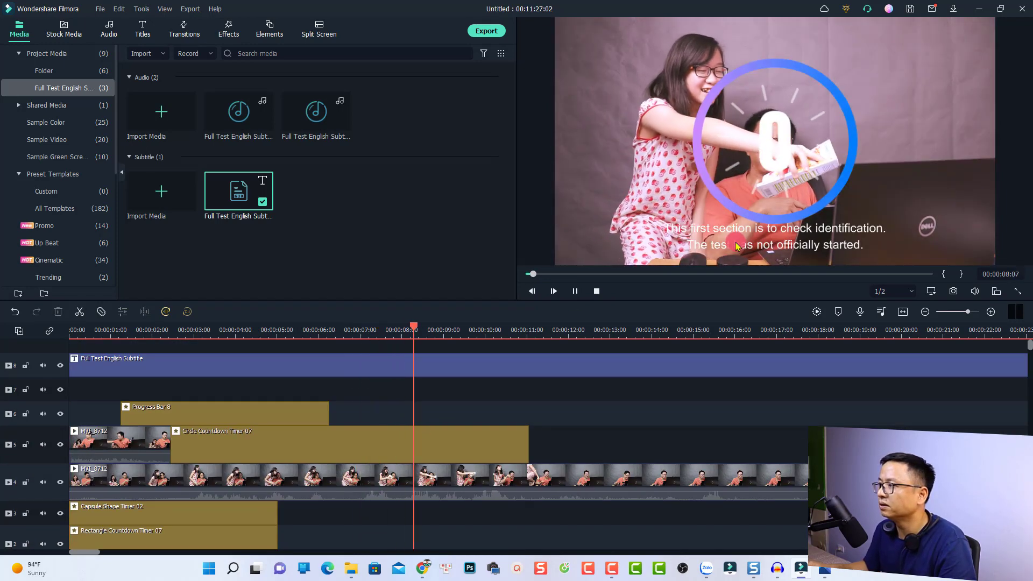
key(space)
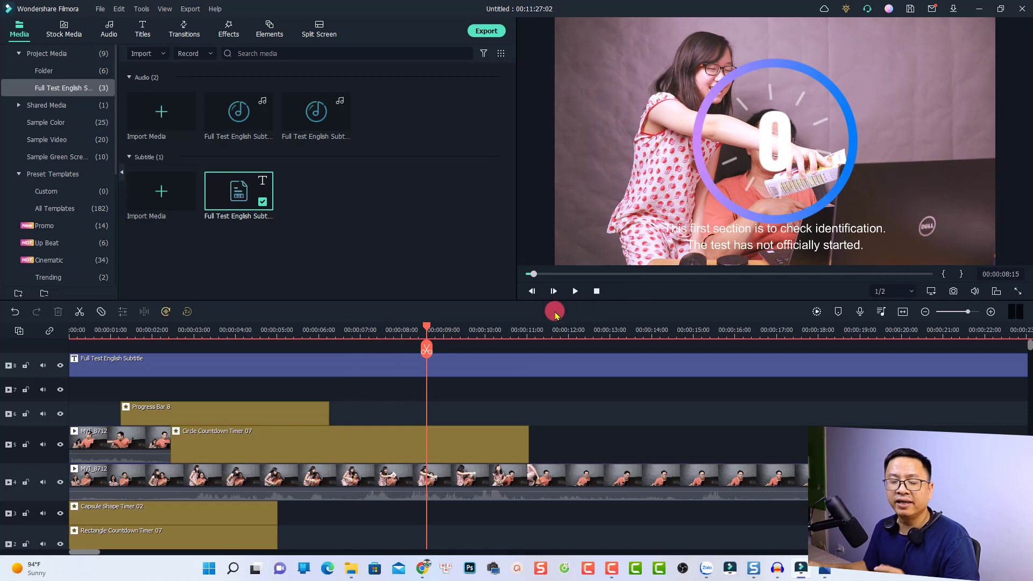
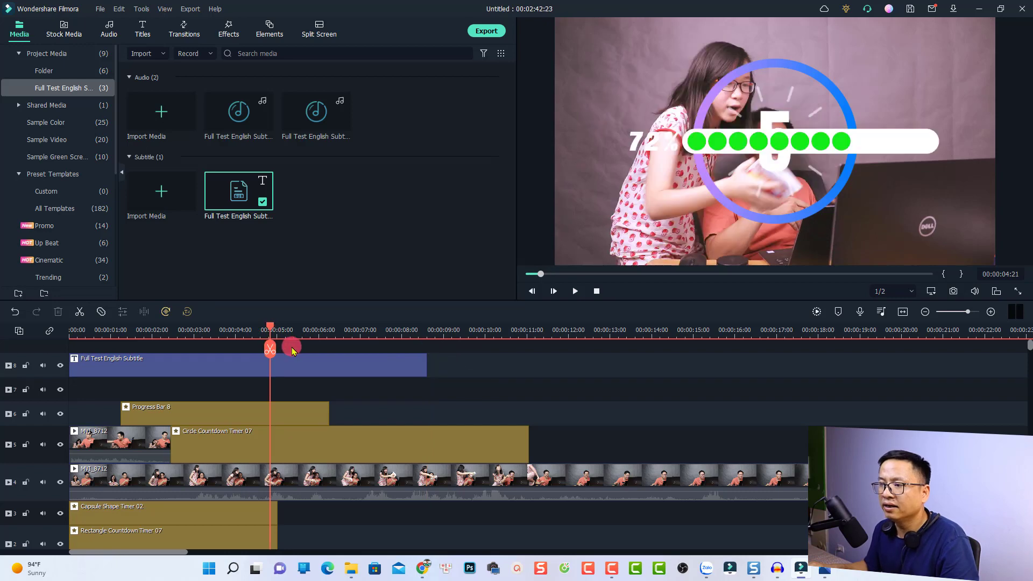
key(space)
click(294, 351)
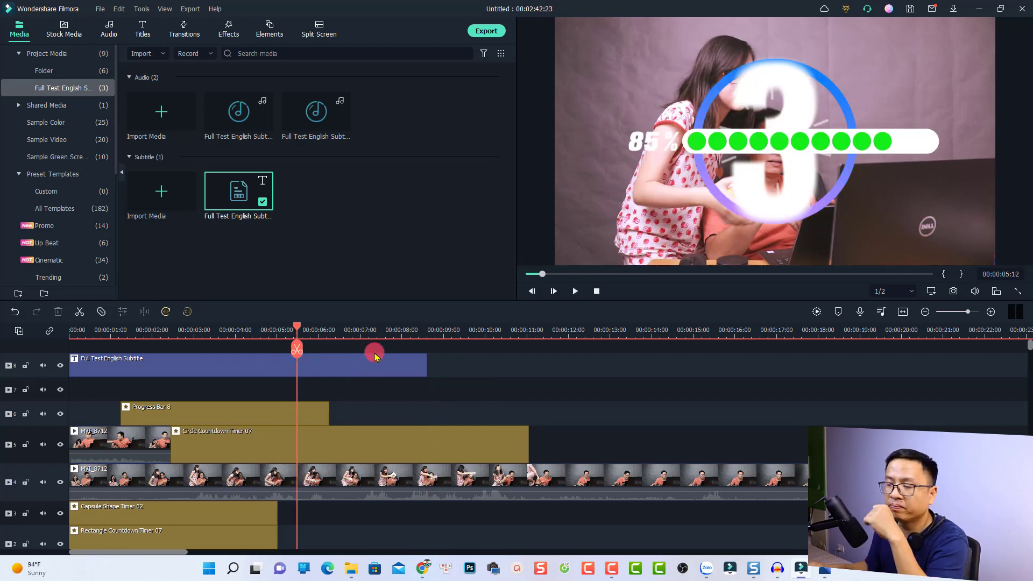
Convert the subtitle clip to speech at about 00:00:06:16, using English (US) and the Bella voice with default speed and pitch
click(340, 367)
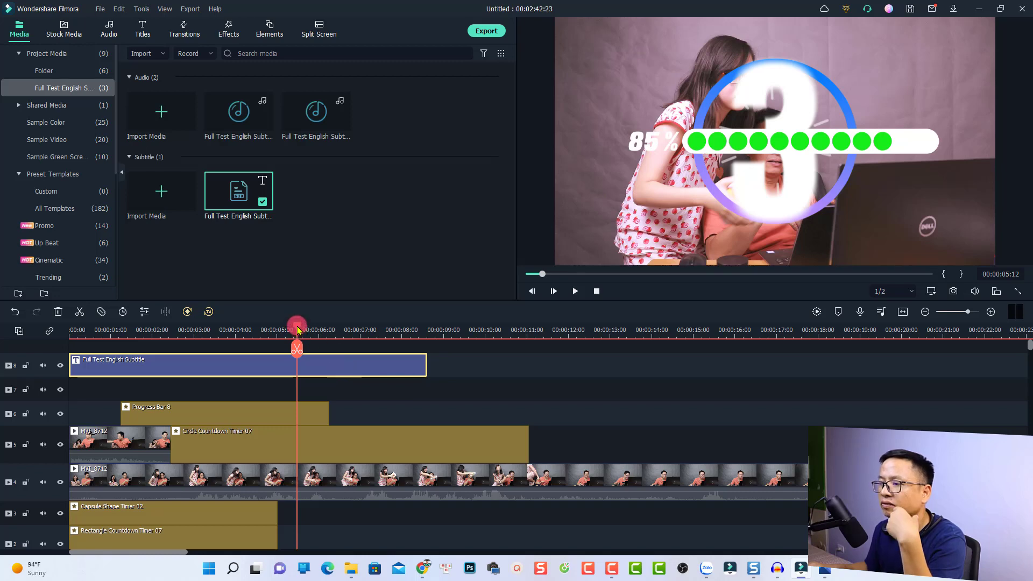
drag(298, 329, 346, 329)
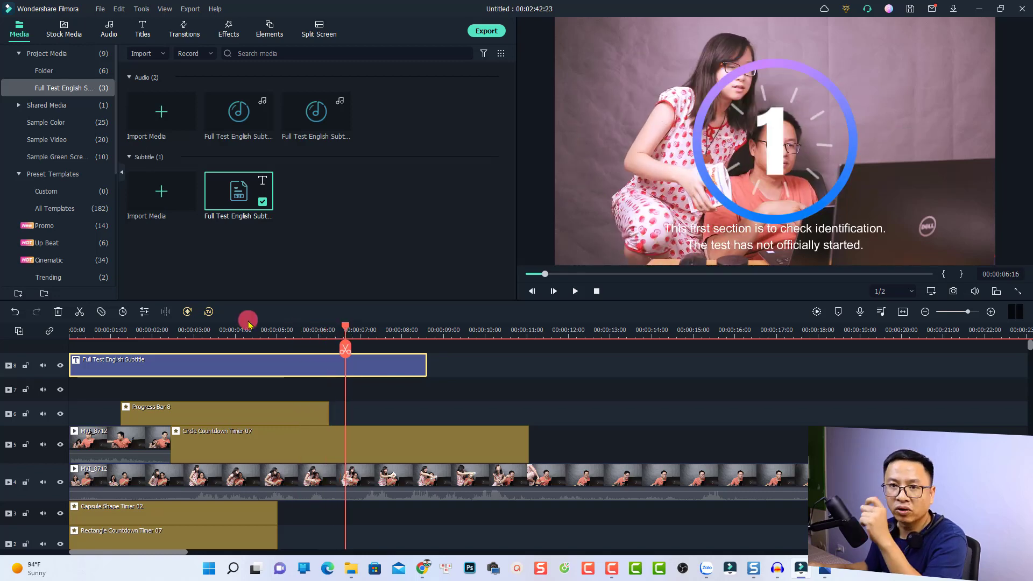
click(209, 312)
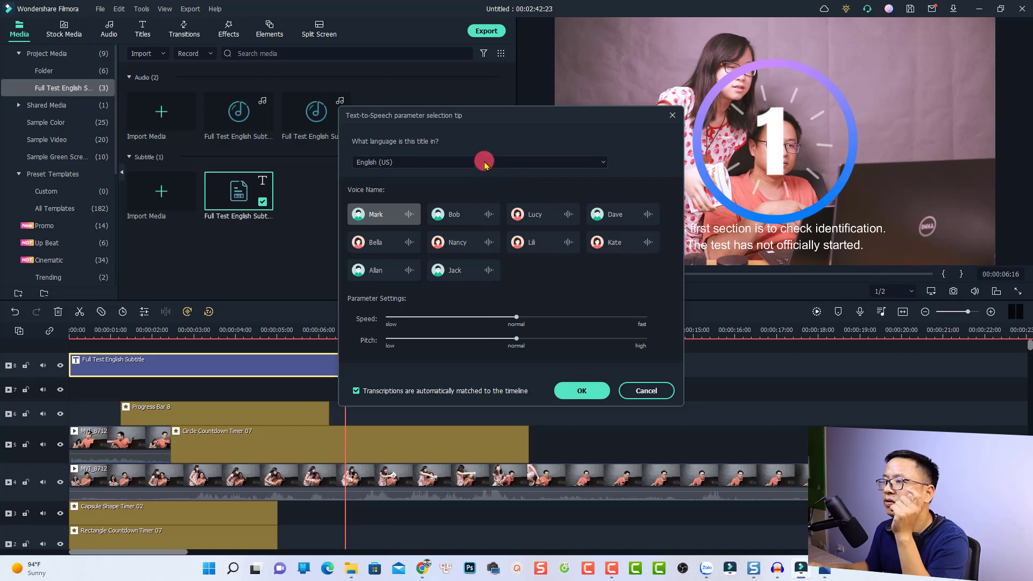
click(484, 163)
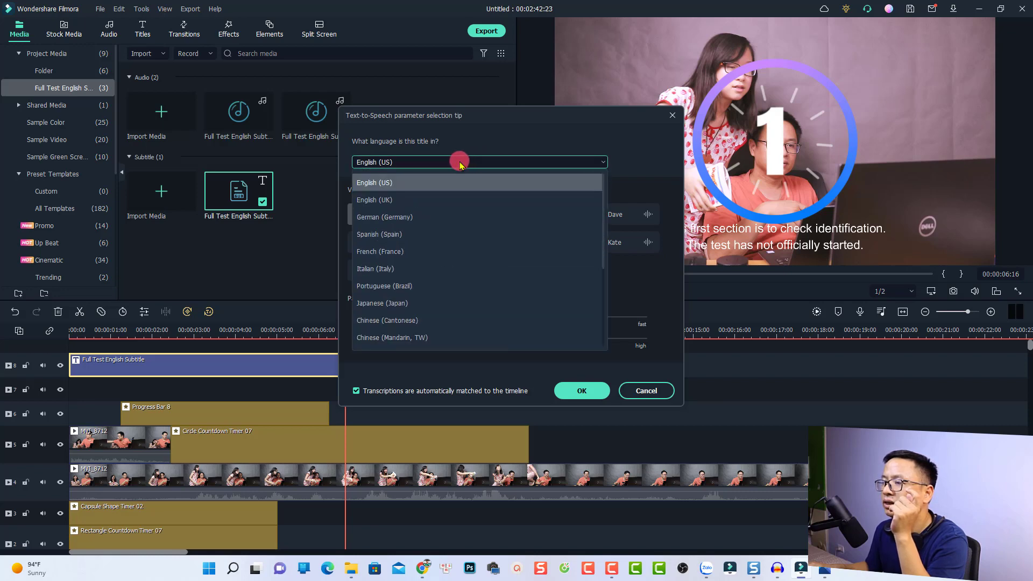
click(407, 183)
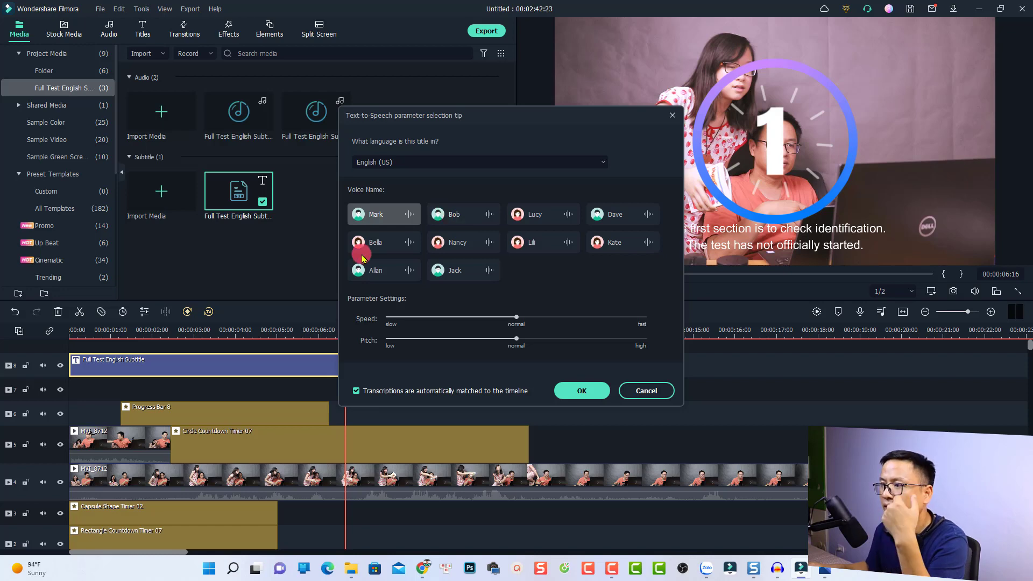
click(369, 239)
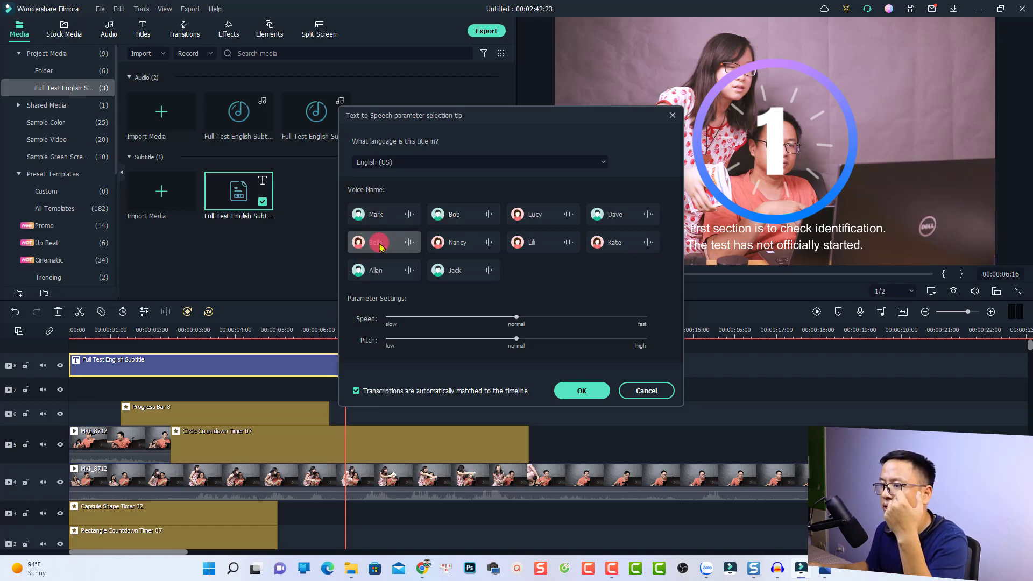
click(580, 392)
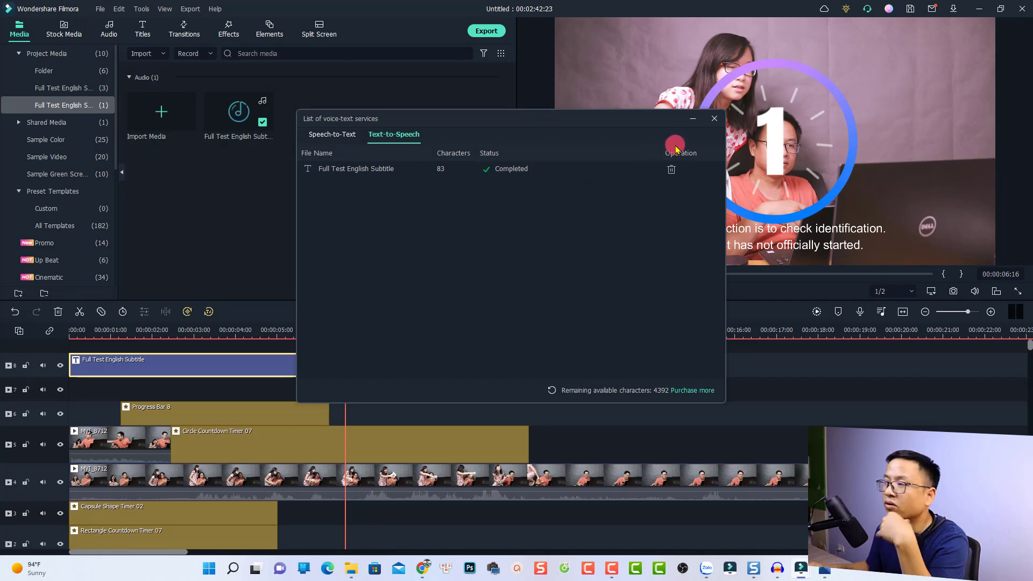
click(715, 123)
Examine the generated speech clip on audio track 1 and play it back together with the subtitle
scroll(315, 403, down, 5)
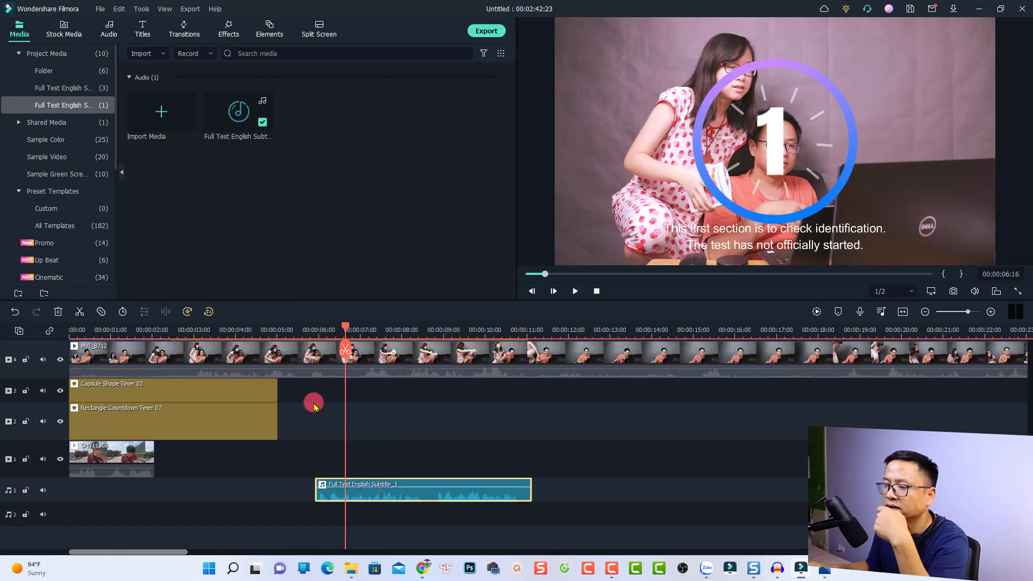
click(350, 460)
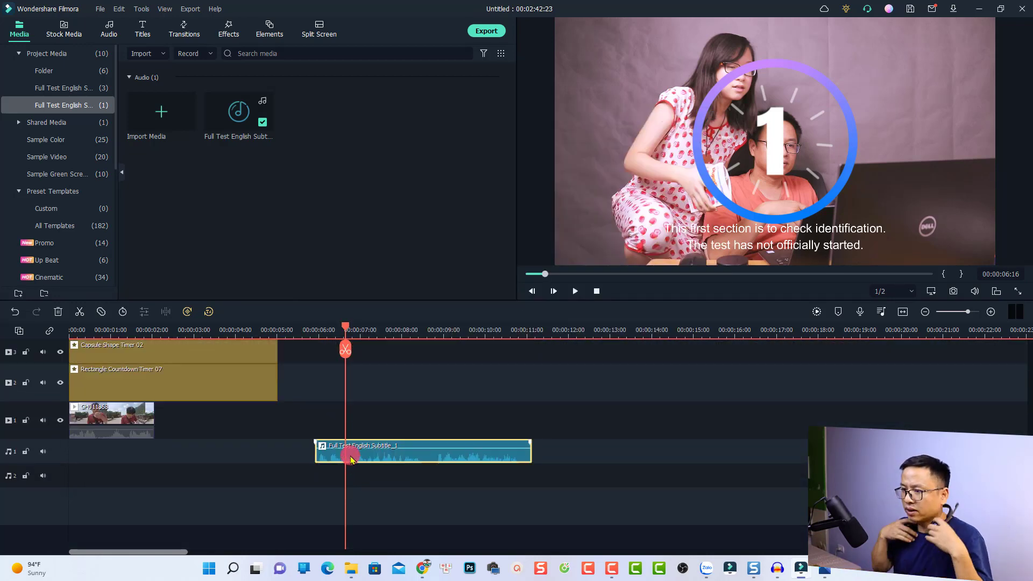
key(space)
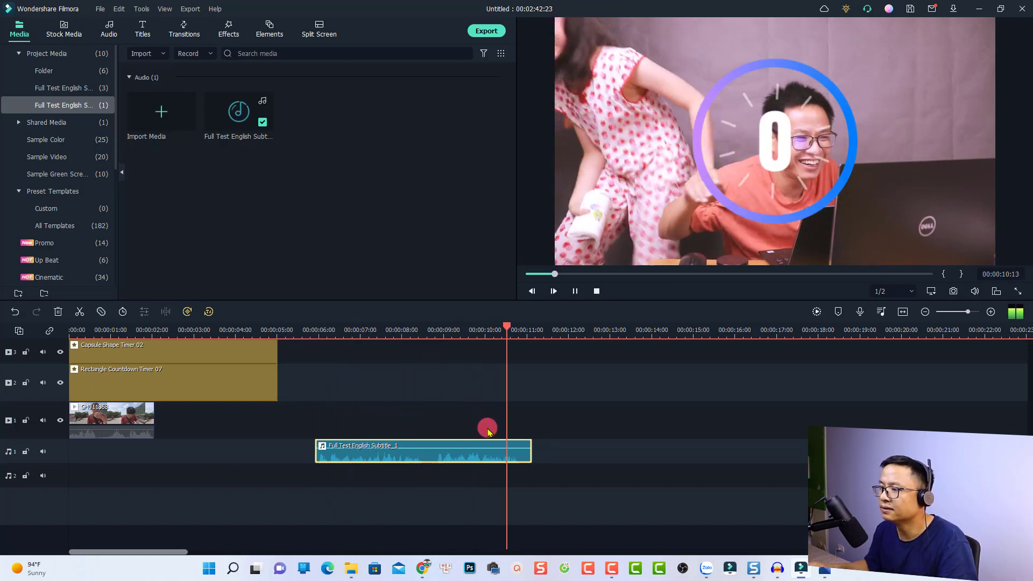
key(space)
scroll(472, 436, up, 4)
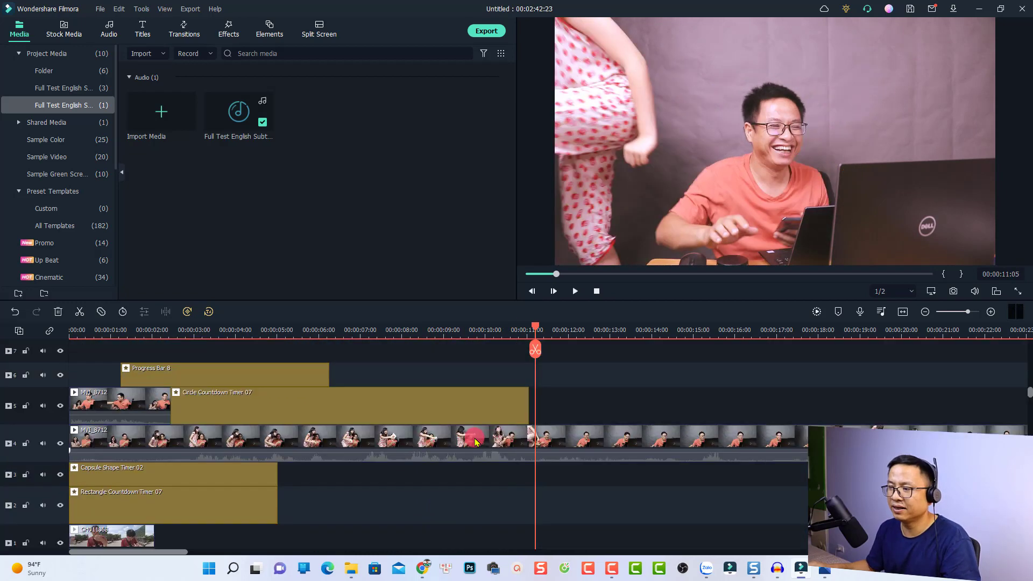
scroll(468, 418, up, 1)
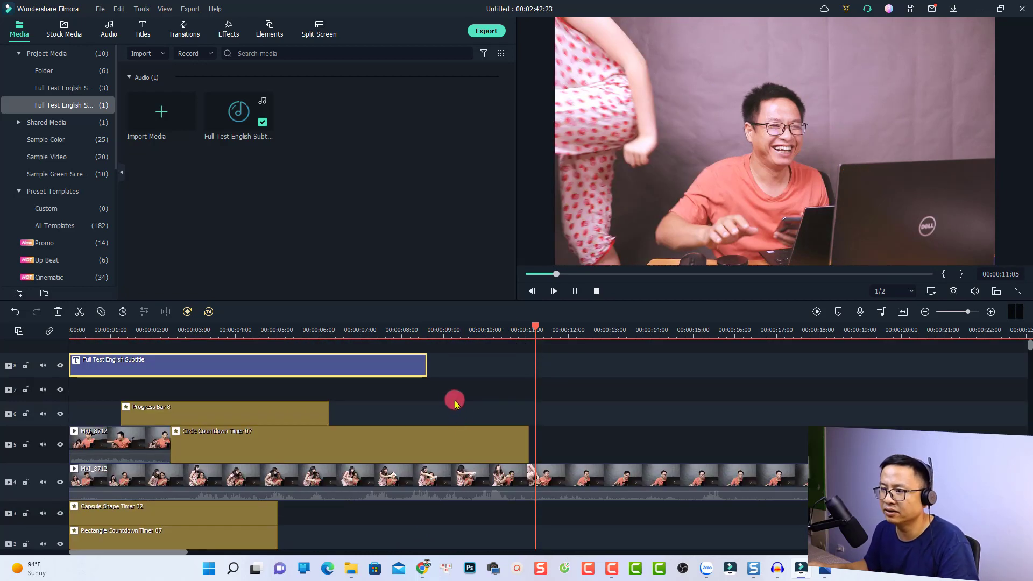
key(space)
click(330, 330)
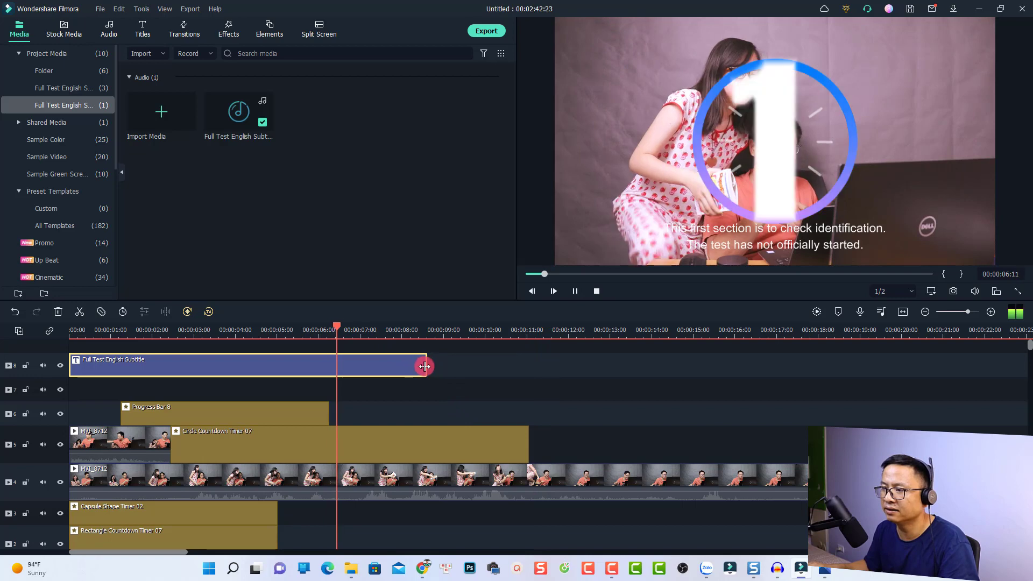
Extend the end of the subtitle clip to the end of Circle Countdown Timer 07 and play the result
click(422, 364)
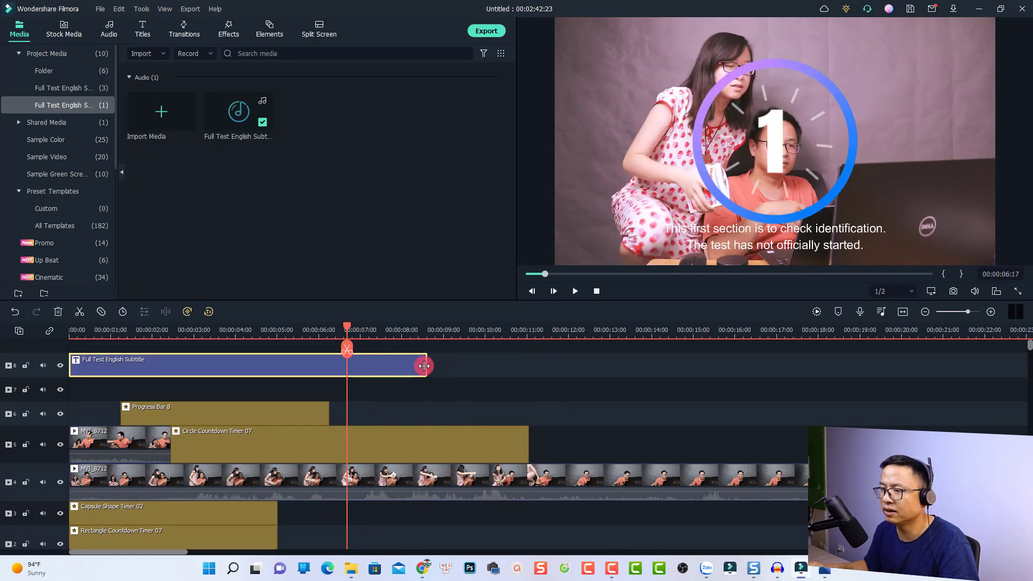
drag(424, 366, 436, 366)
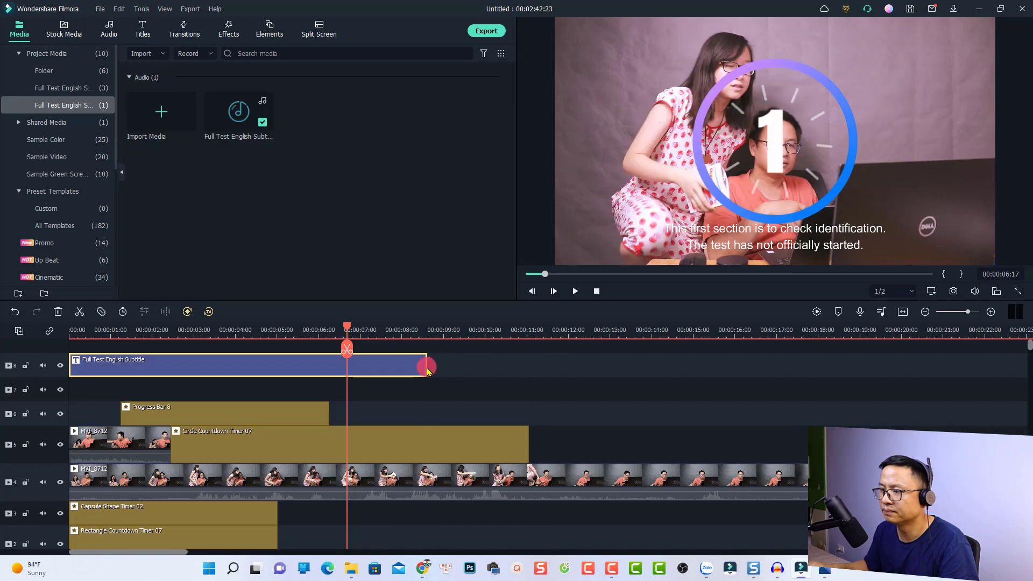
drag(425, 369, 526, 374)
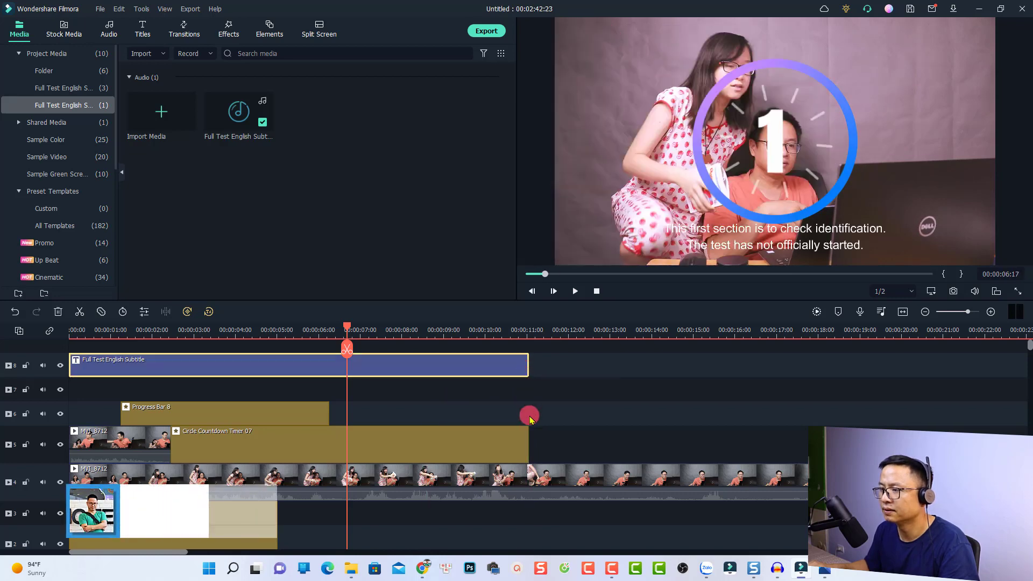
key(space)
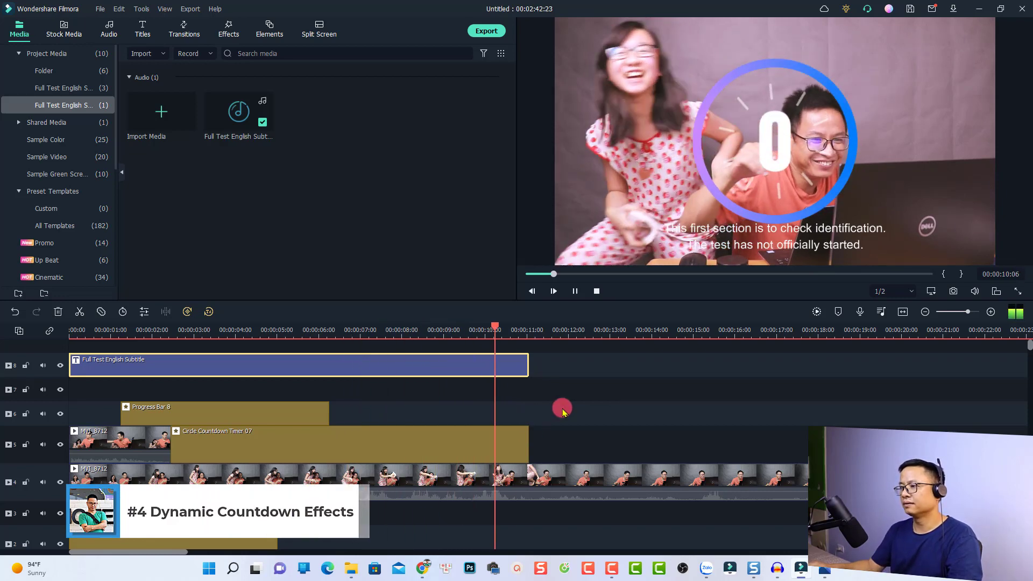
key(space)
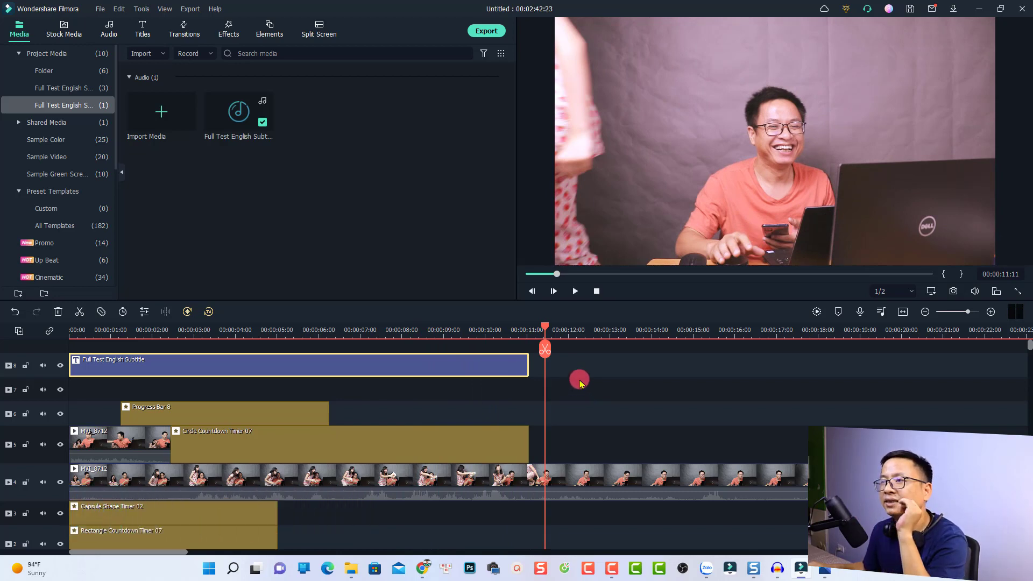
Download the Capsule Shape Timer 01 effect from the Timer category and place it on empty track 7, starting at 00:00:11:11
click(227, 33)
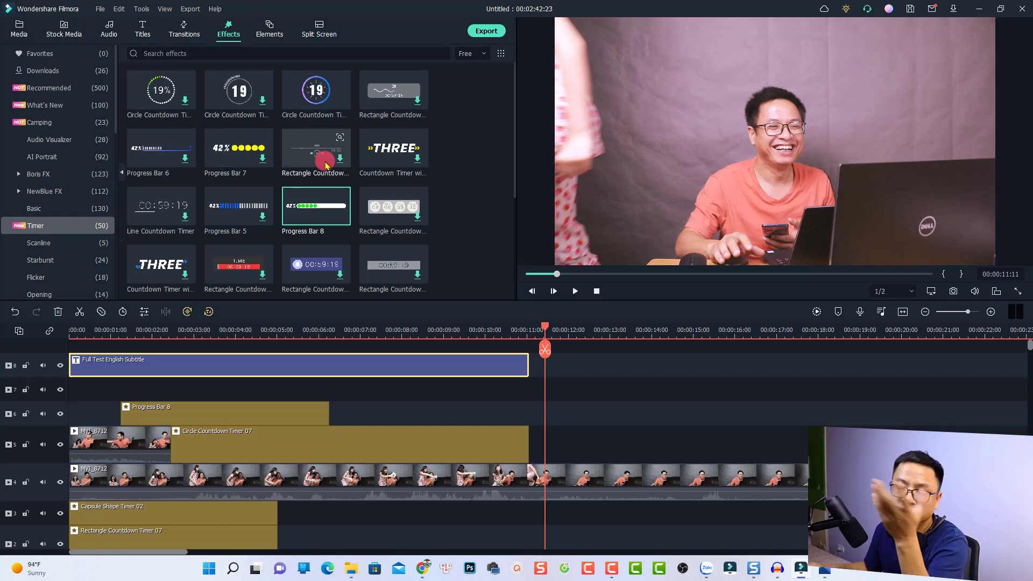
scroll(443, 131, down, 3)
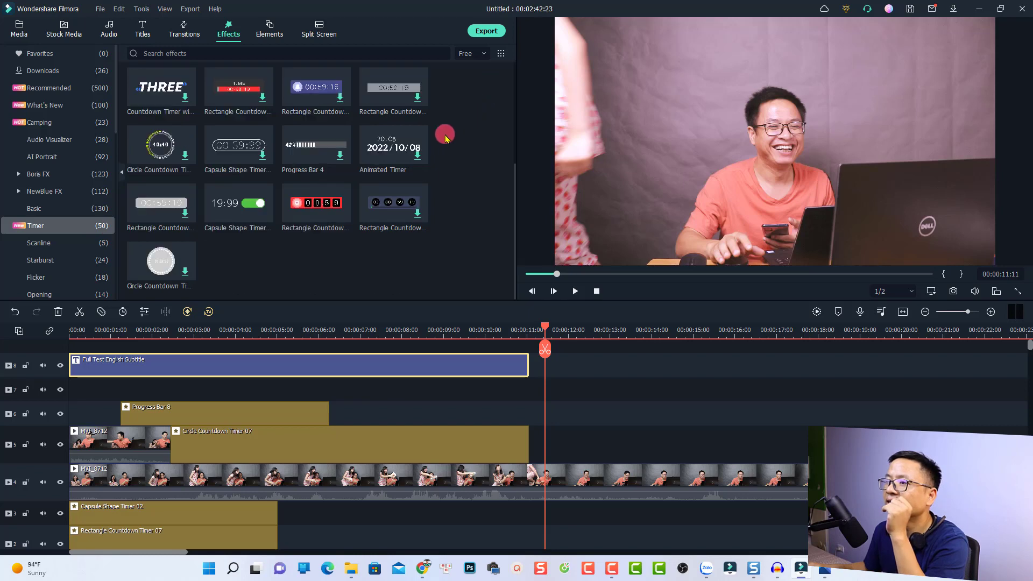
scroll(436, 155, up, 3)
scroll(425, 178, down, 3)
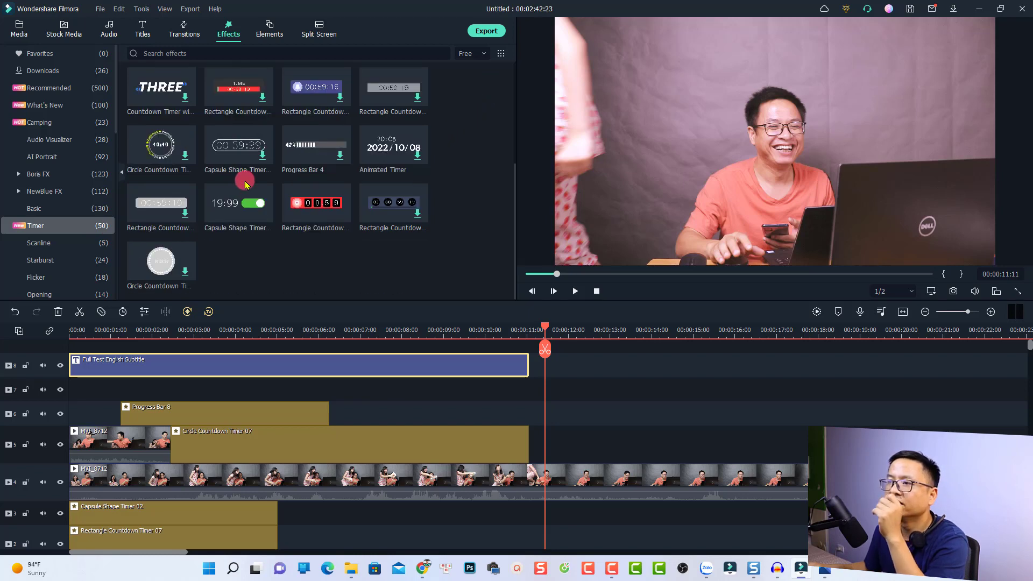
click(236, 161)
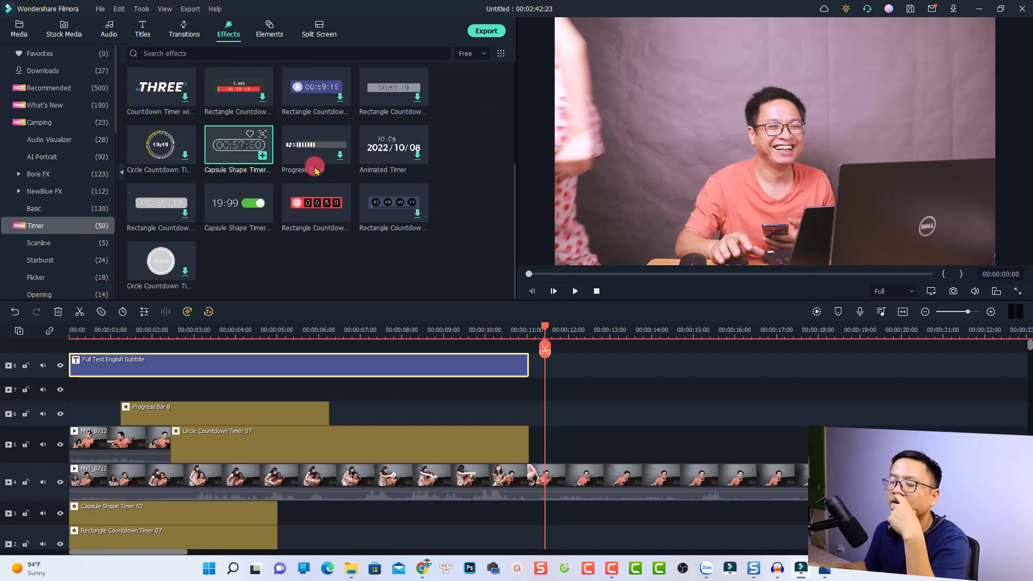
drag(239, 167, 548, 395)
click(692, 390)
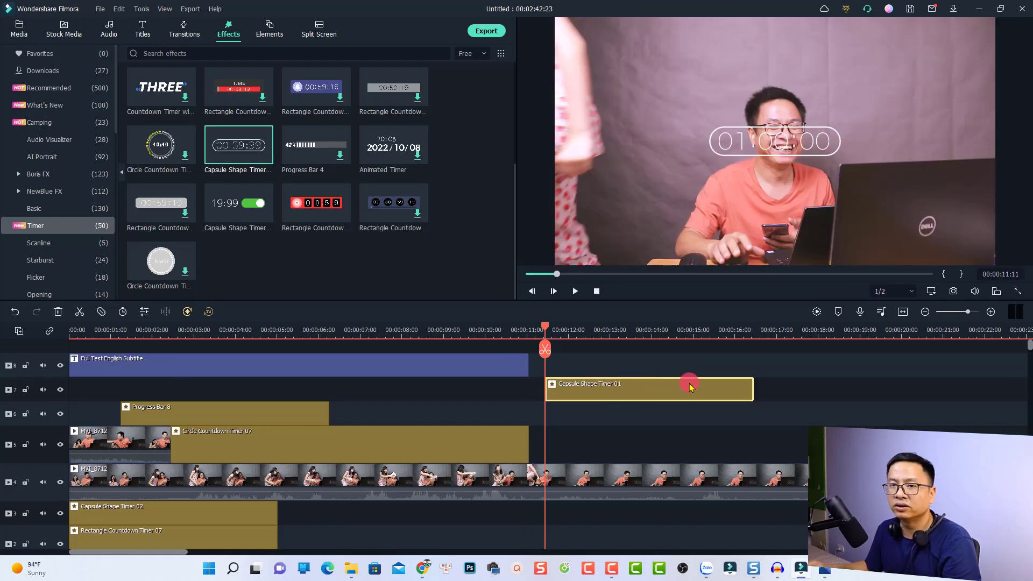
Play back the Capsule Shape Timer 01 effect over the video from its start for about a second
key(space)
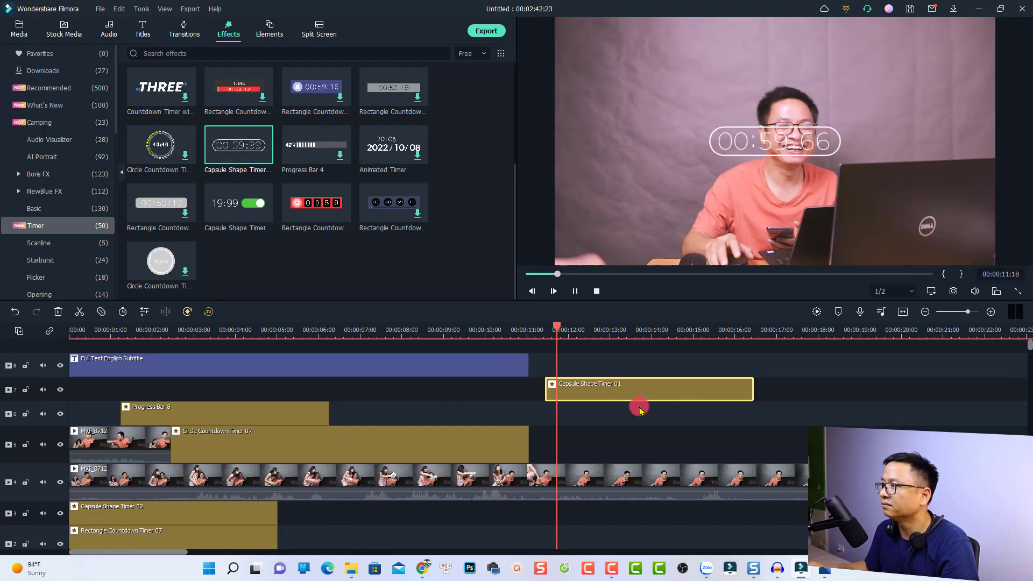
scroll(641, 410, down, 1)
key(space)
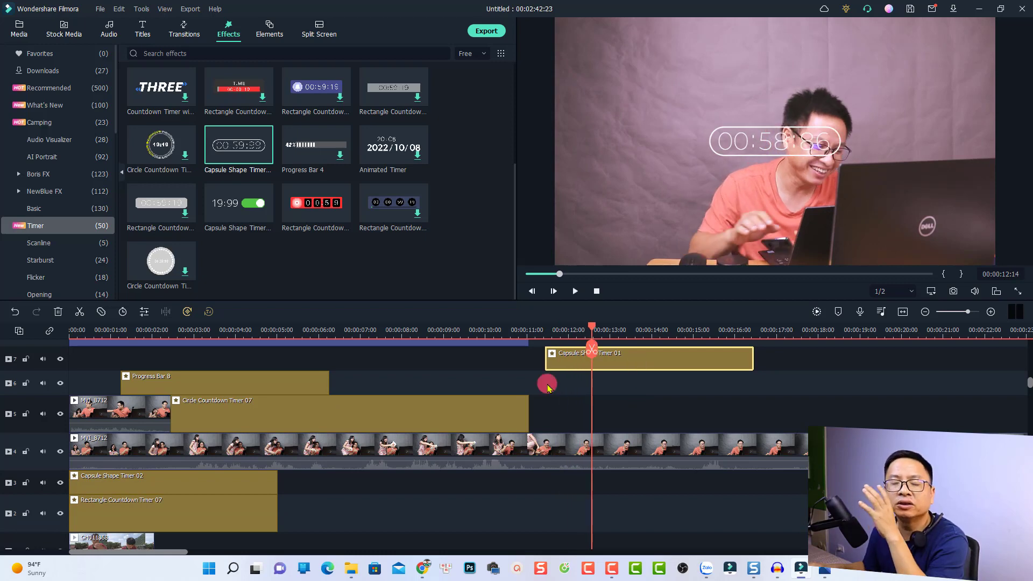
Set the Capsule Shape Timer 01 countdown to 3 minutes and 30 seconds, with a text scale of 0.65
double_click(615, 365)
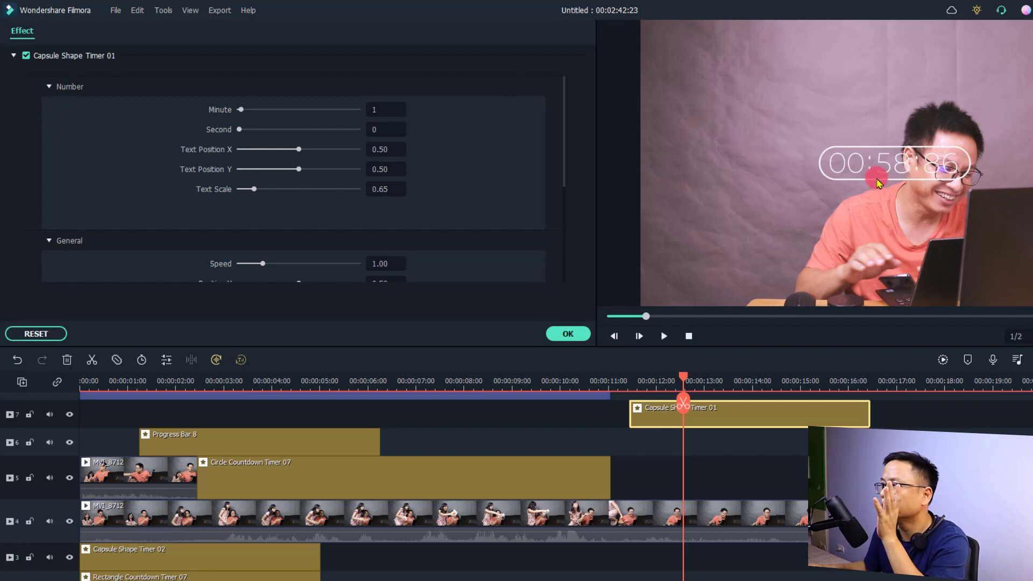
click(860, 172)
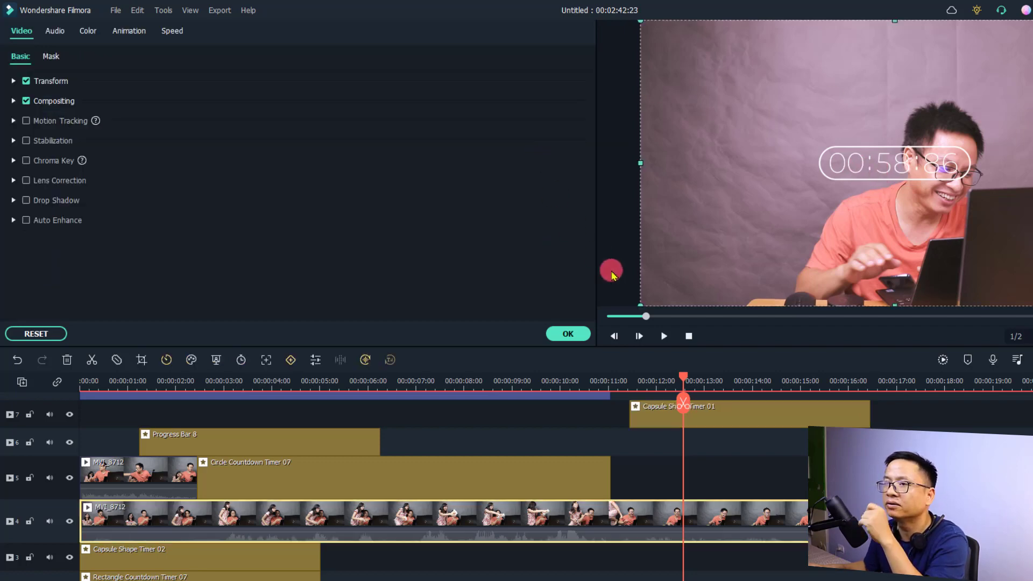
click(672, 418)
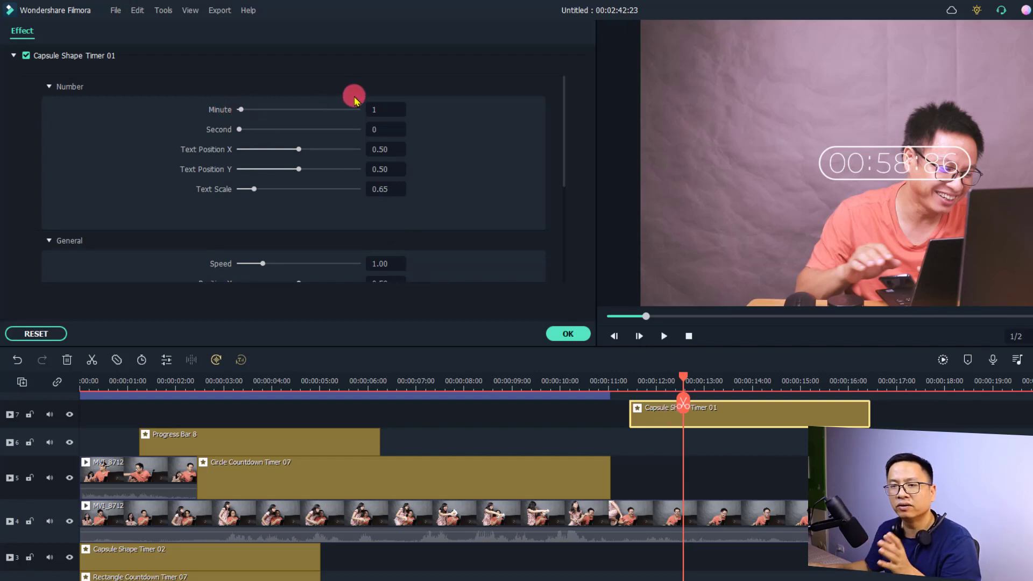
click(371, 107)
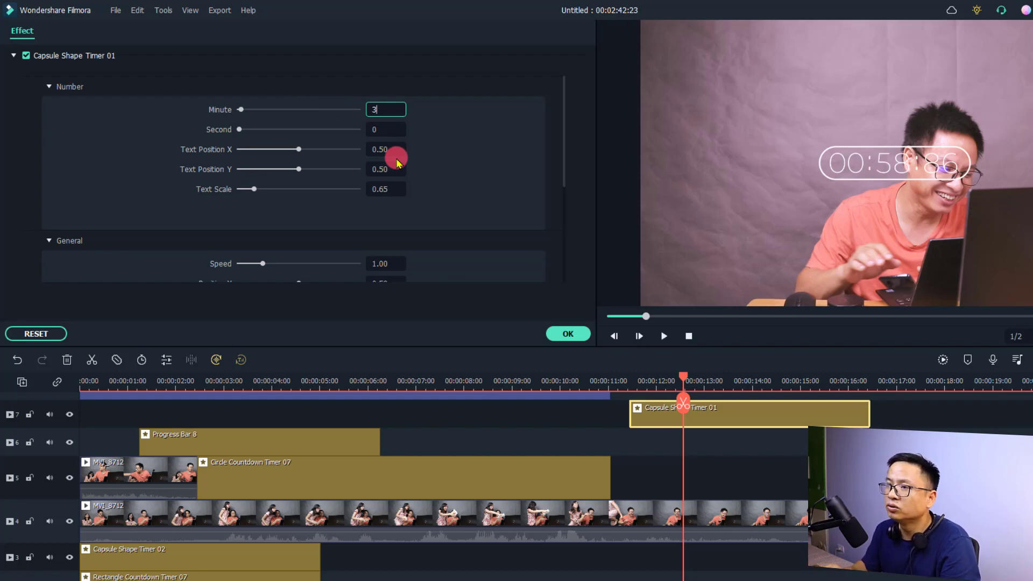
click(373, 129)
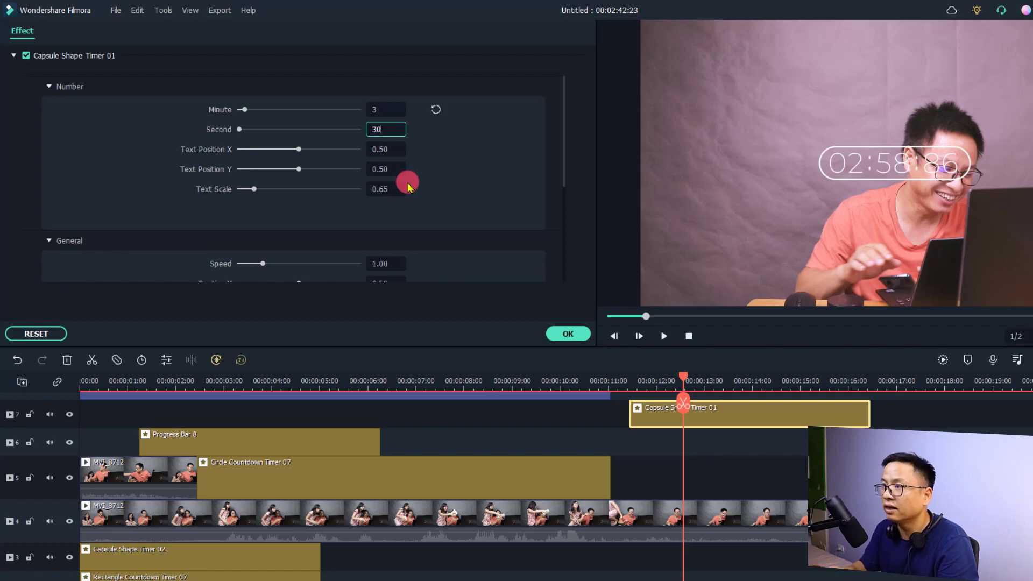
text(30)
key(Return)
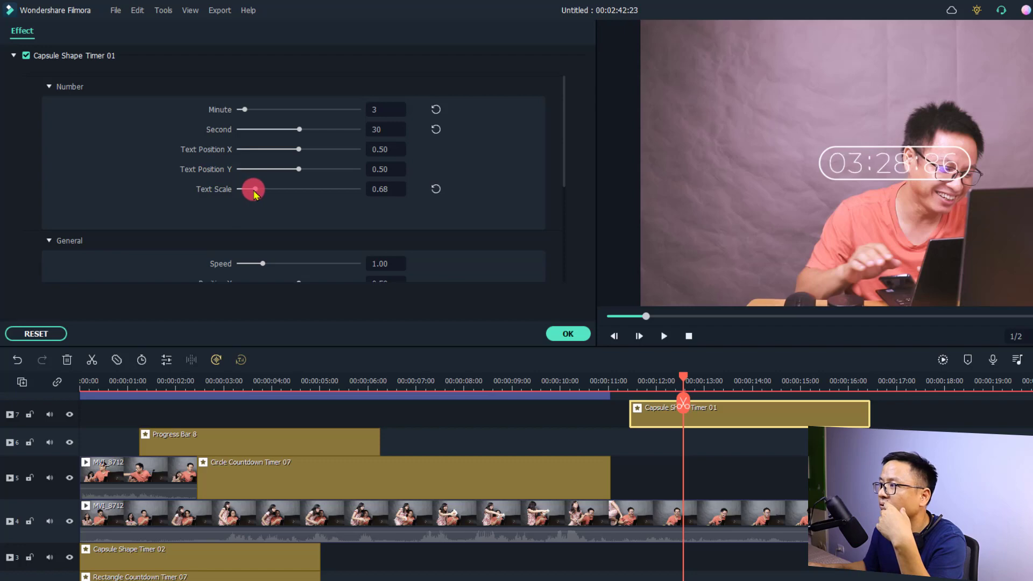
drag(255, 194, 254, 193)
click(440, 261)
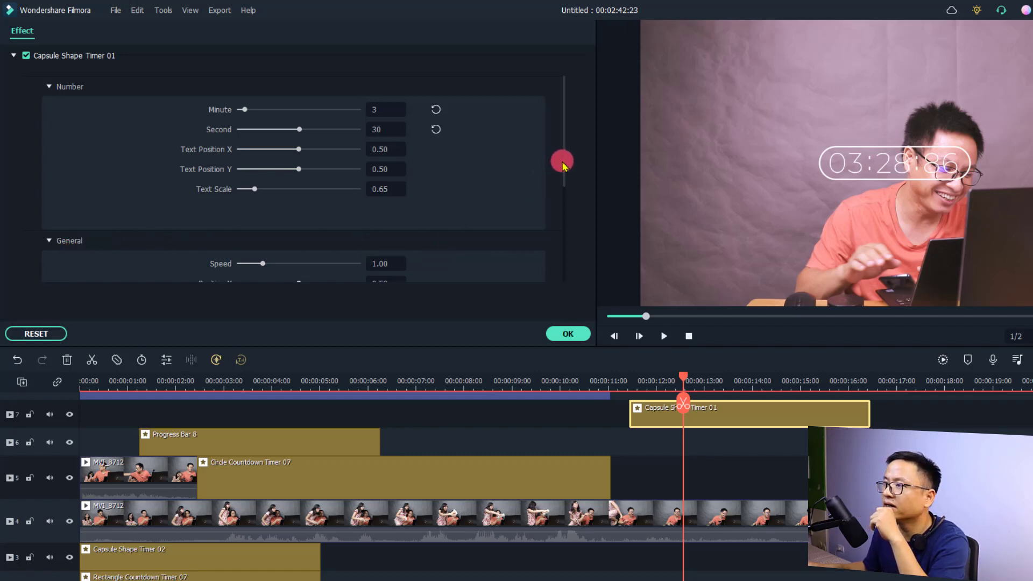
Set the capsule timer's speed to 2.06, scale to 0.82, Position X to 0.17 and Position Y to 0.20
drag(563, 198, 563, 235)
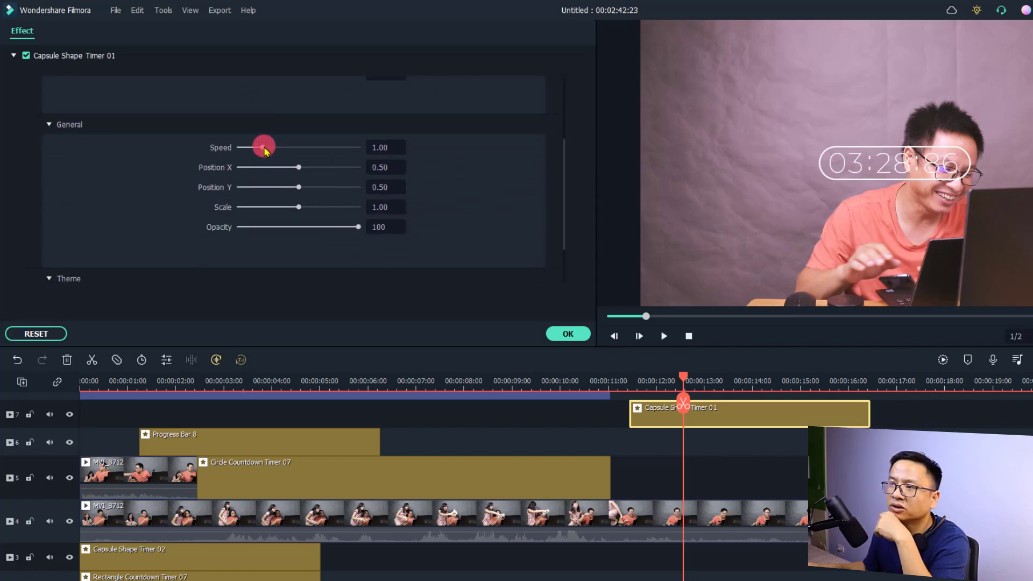
drag(253, 151, 288, 172)
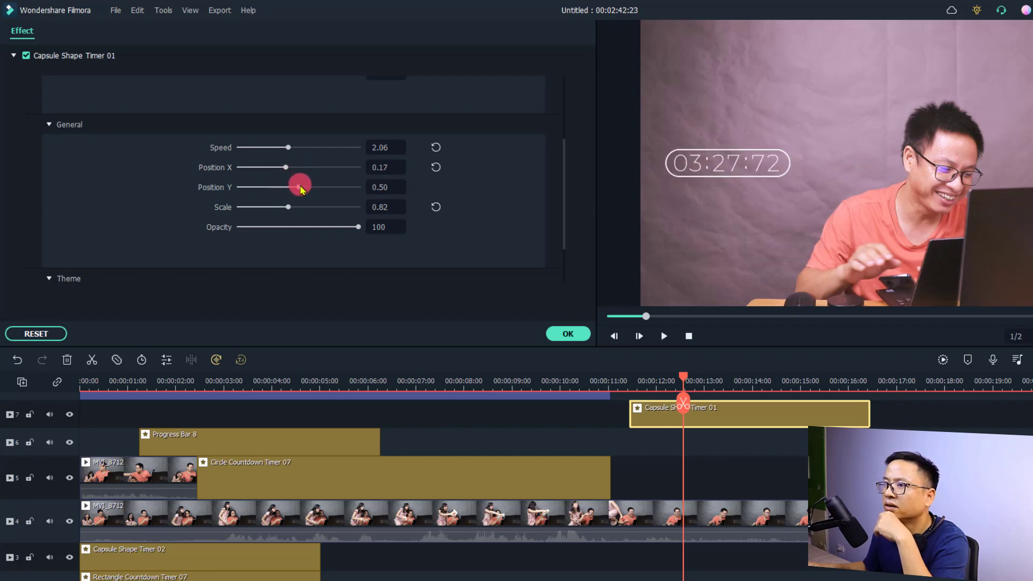
drag(296, 186, 287, 187)
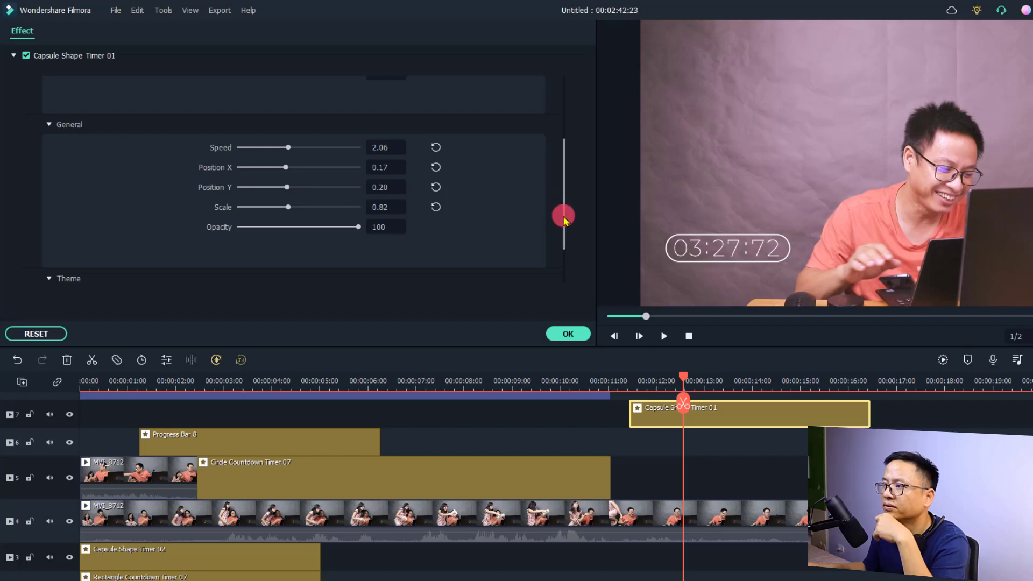
Colour the capsule timer's text red (#ff0000) and its background outline dark blue, and apply the effect settings
drag(564, 215, 560, 276)
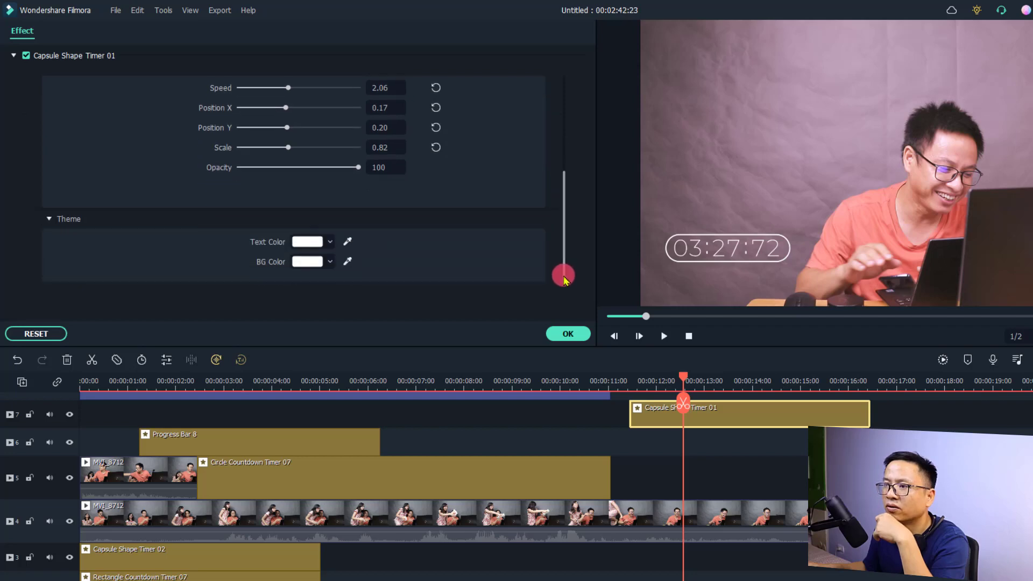
click(327, 244)
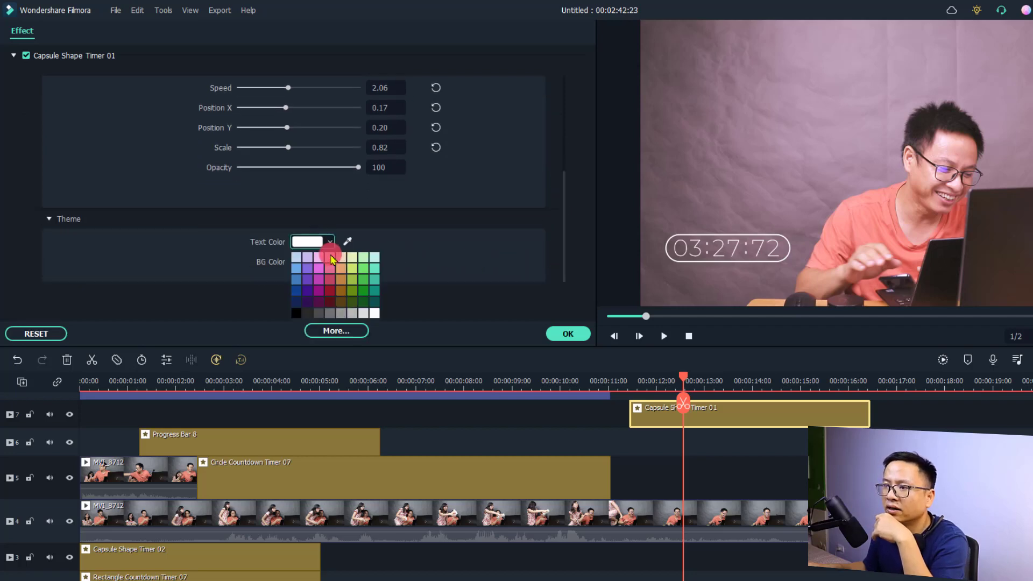
click(335, 331)
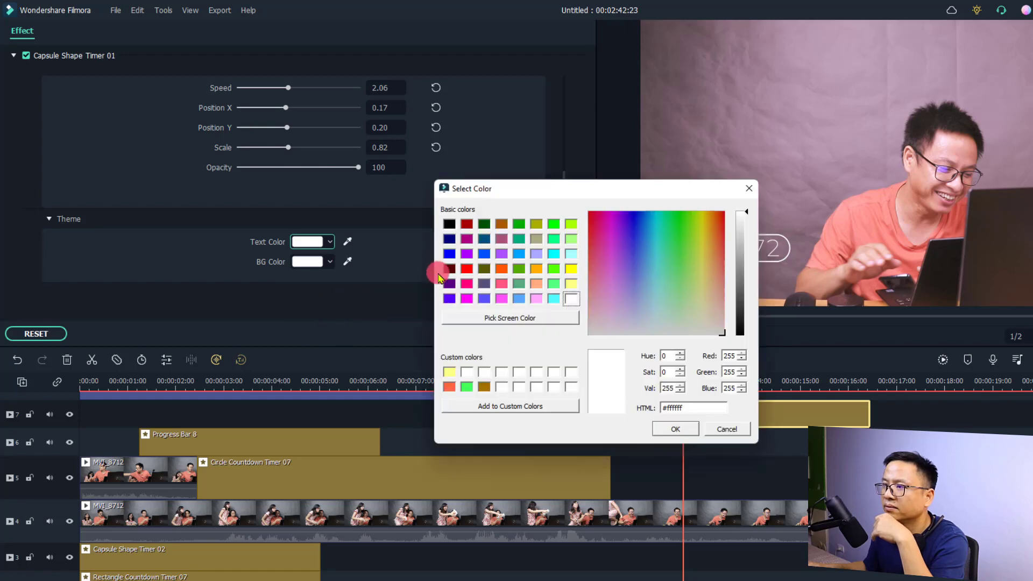
click(470, 269)
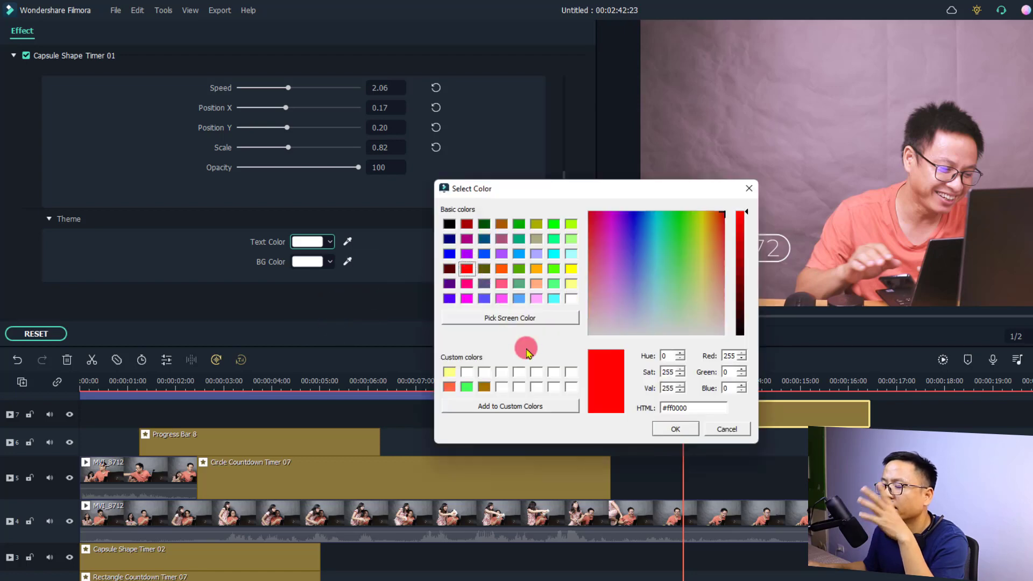
click(684, 429)
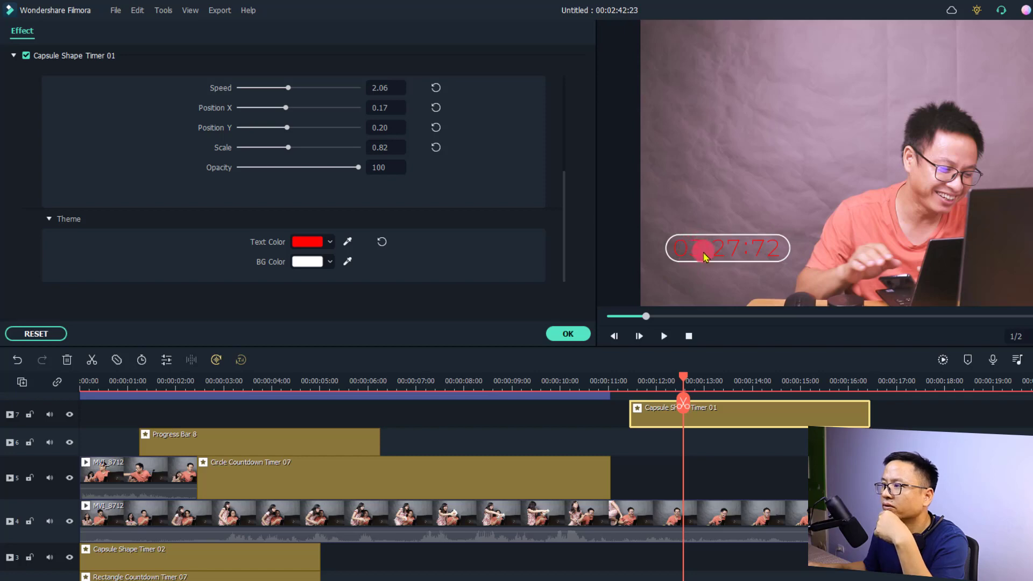
click(330, 265)
click(297, 312)
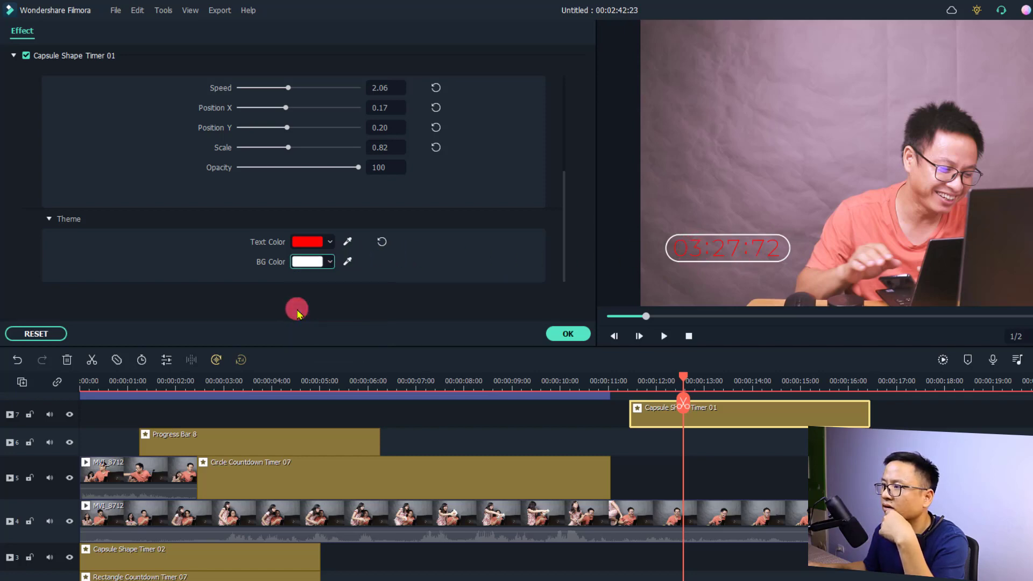
click(560, 333)
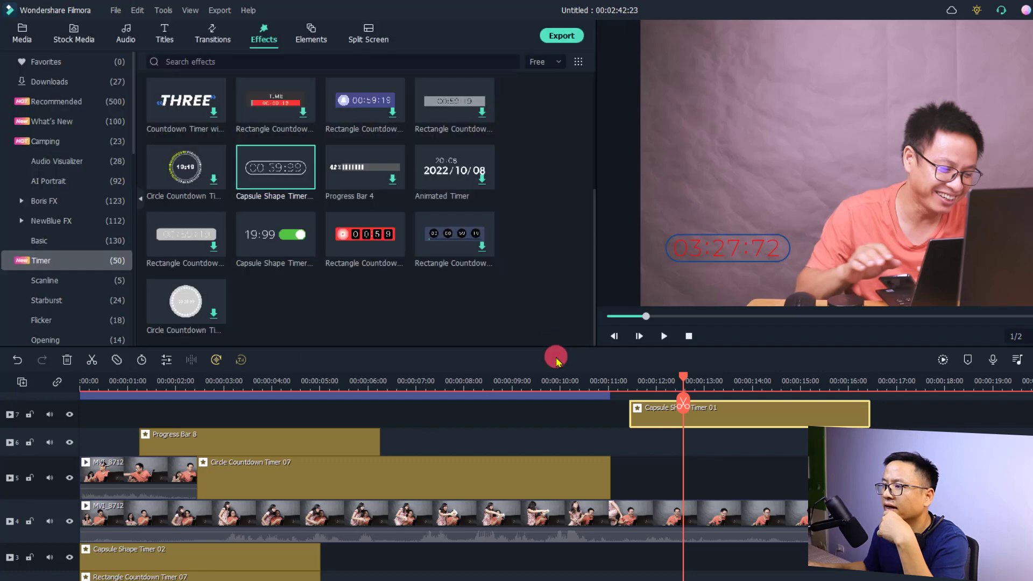